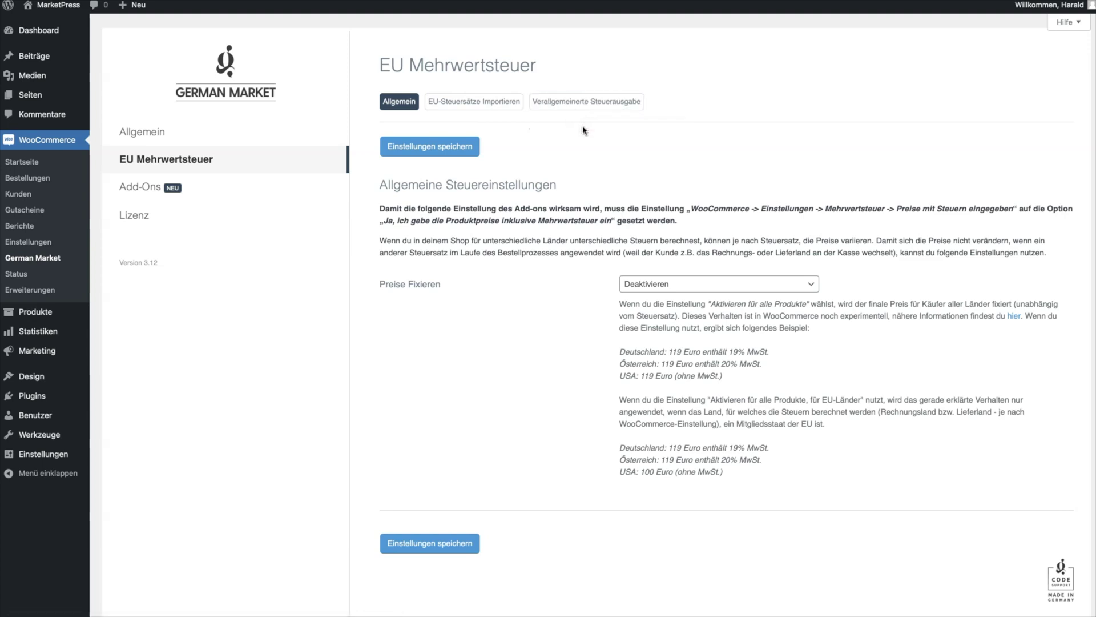
# Set Preise Fixieren to "Aktivieren für alle Produkte, für EU-Länder" and save the settings
pyautogui.moveTo(379, 284); pyautogui.dragTo(407, 317)
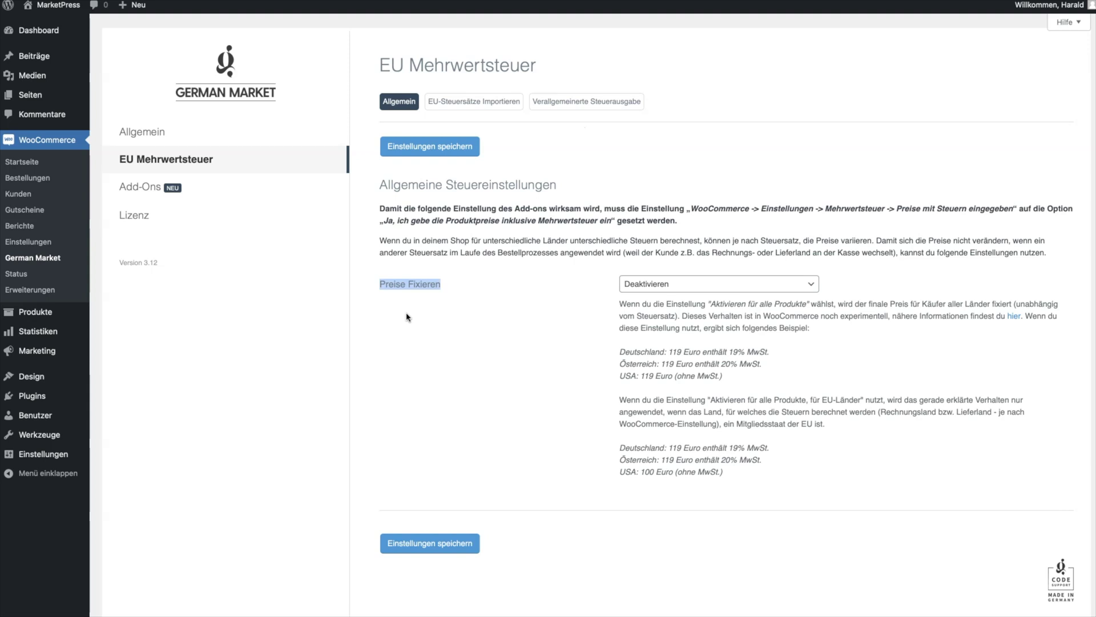
pyautogui.click(407, 317)
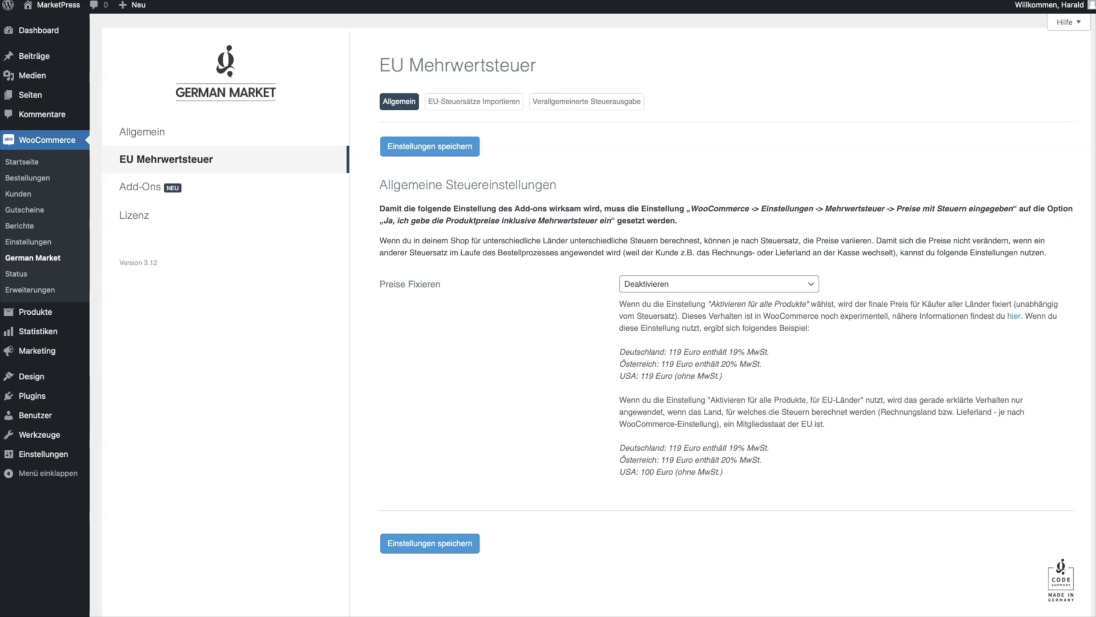
pyautogui.click(813, 285)
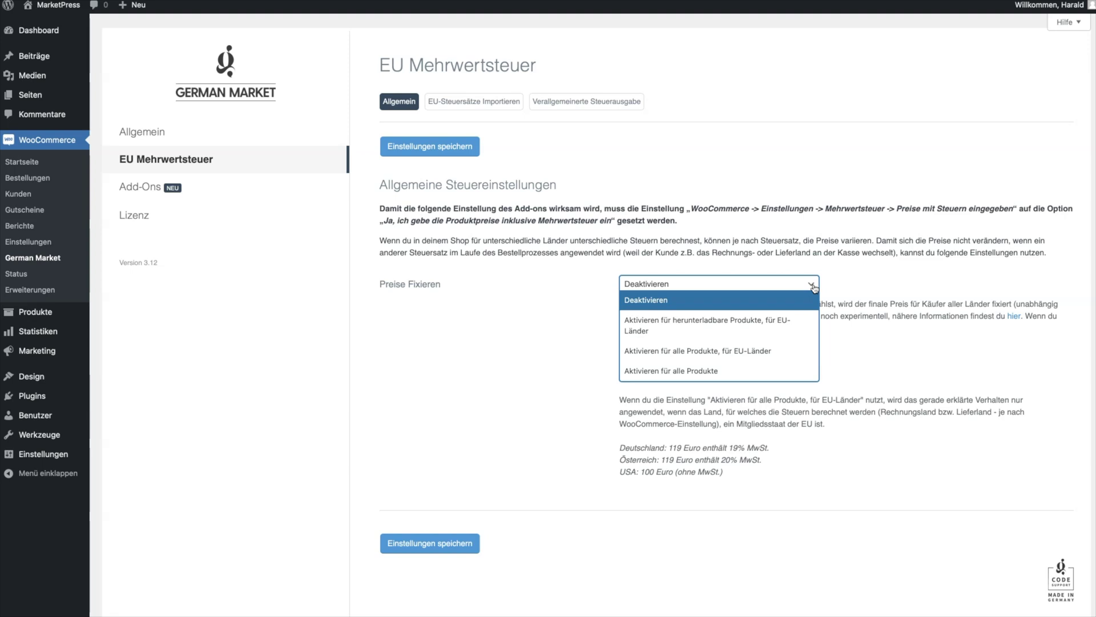
pyautogui.click(614, 319)
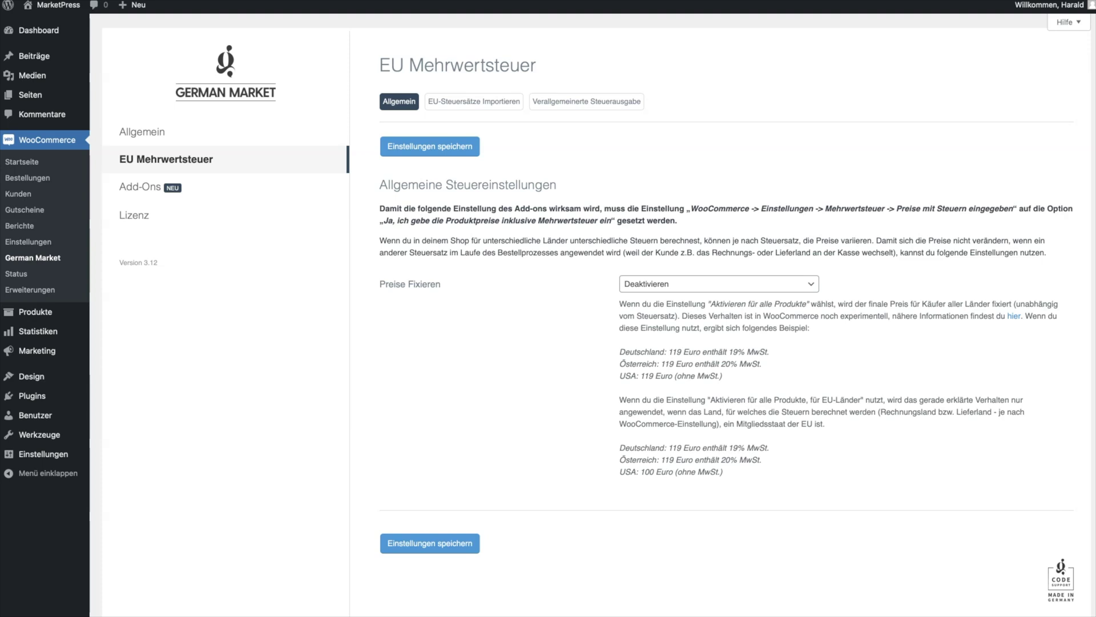
pyautogui.click(797, 285)
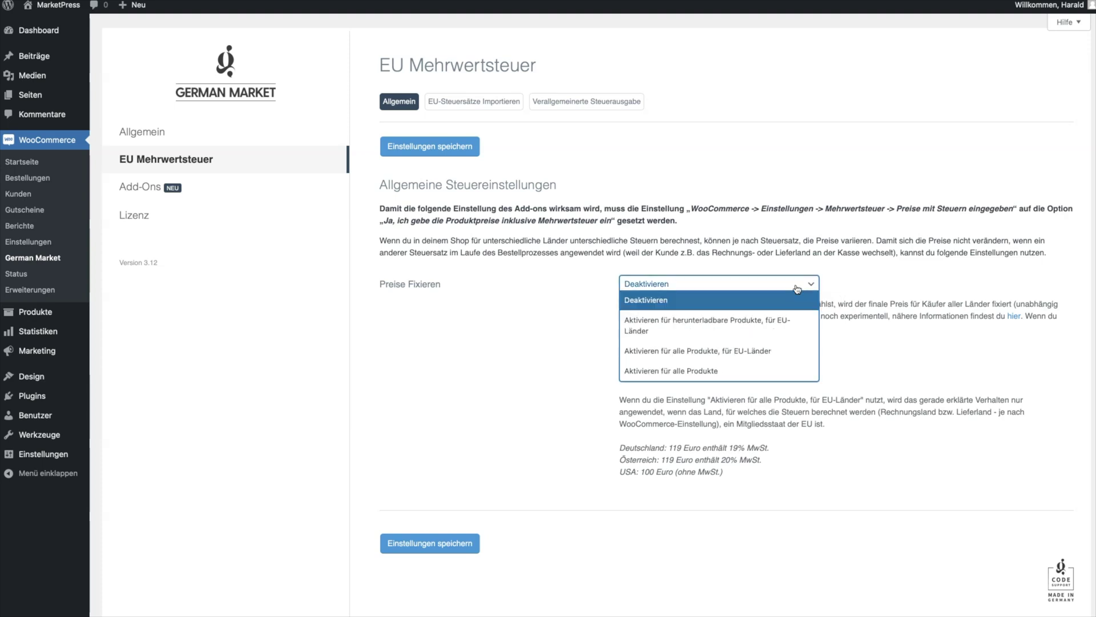
pyautogui.click(753, 350)
pyautogui.click(472, 542)
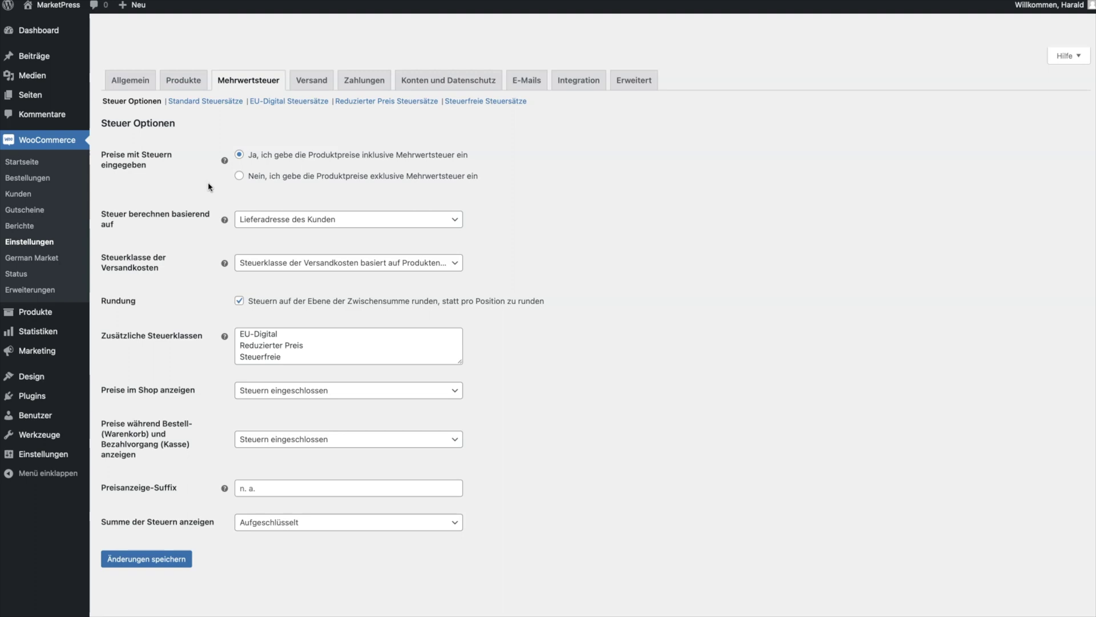
# Open the Standard Steuersätze and examine the price, VAT and shipping costs of the Gürtel in the shop cart
pyautogui.click(206, 101)
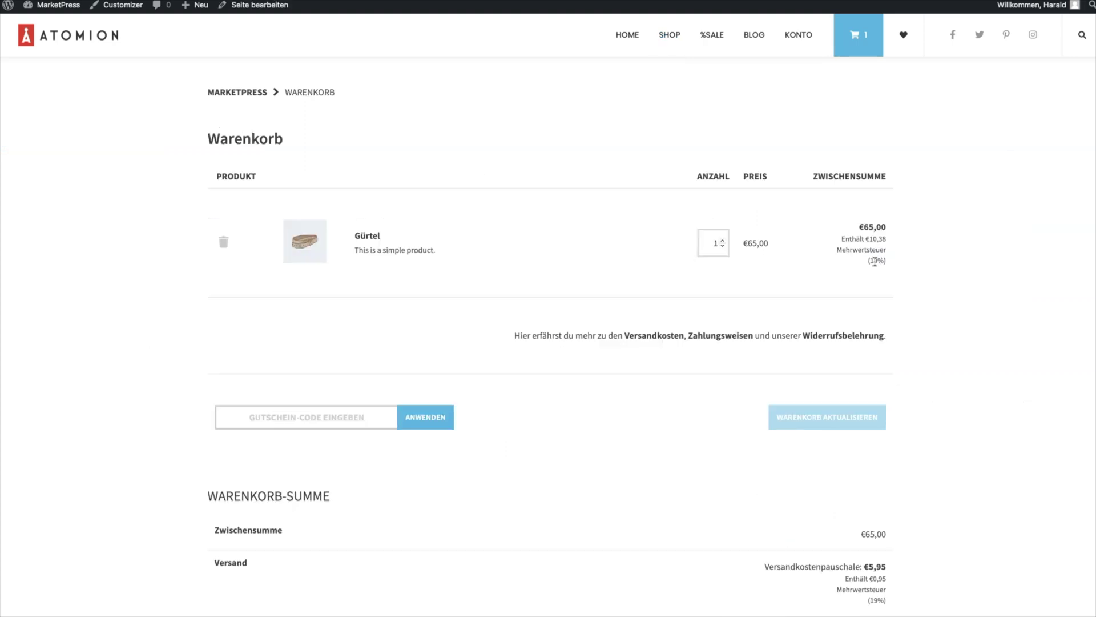
pyautogui.scroll(-3, 910, 274)
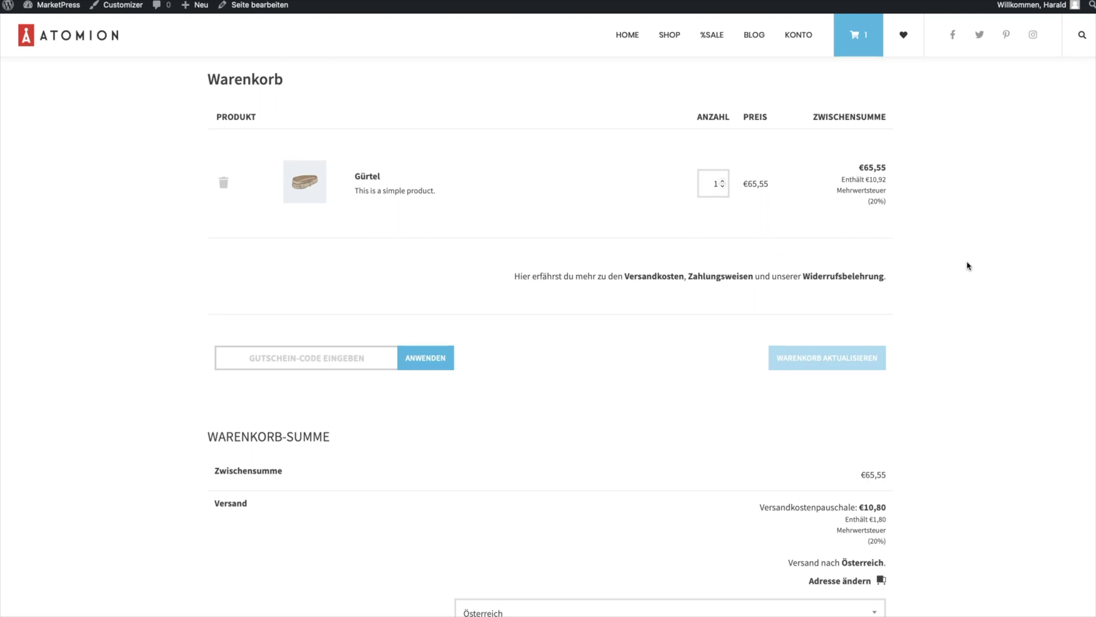
pyautogui.scroll(-1, 968, 266)
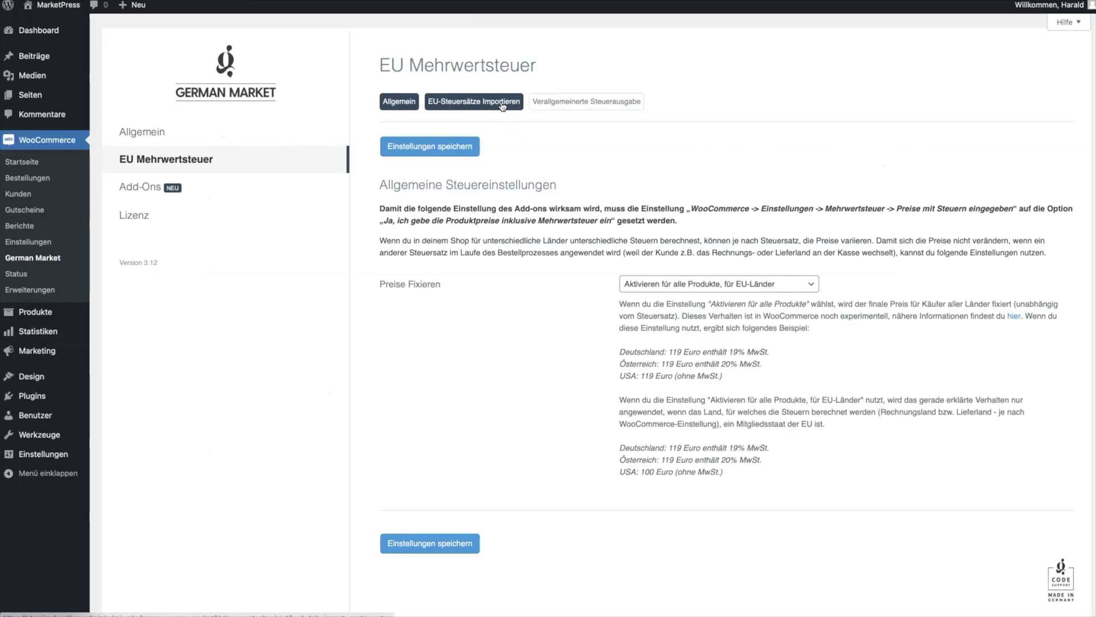
# Open the EU tax rate import, check the additional tax classes in the WooCommerce tax options, and choose Standard as the WooCommerce Steuerklasse
pyautogui.click(482, 103)
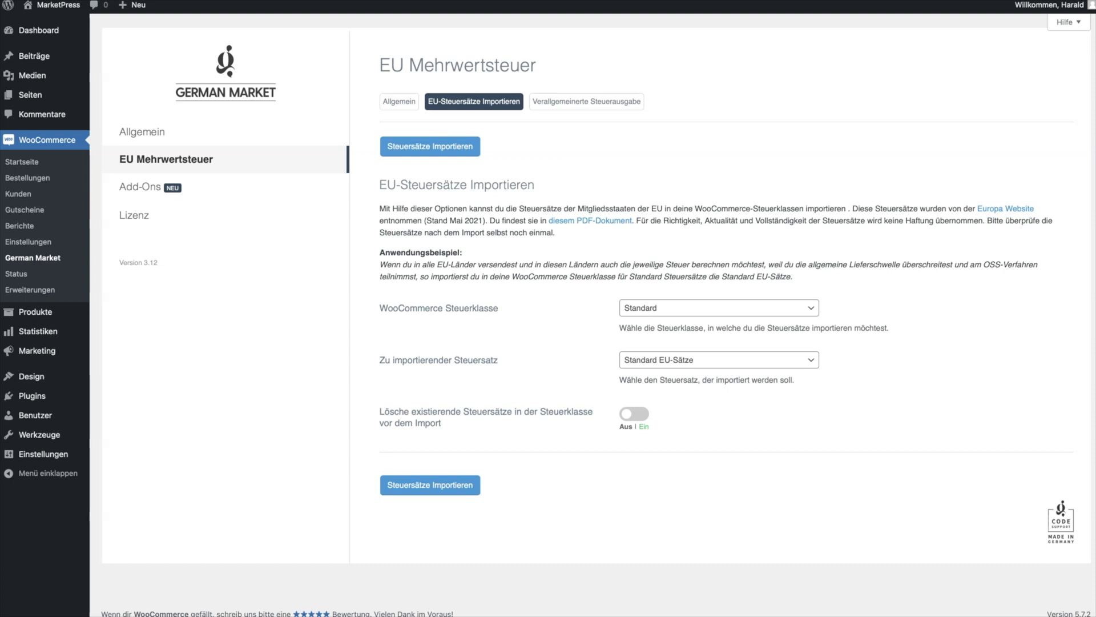
pyautogui.click(815, 311)
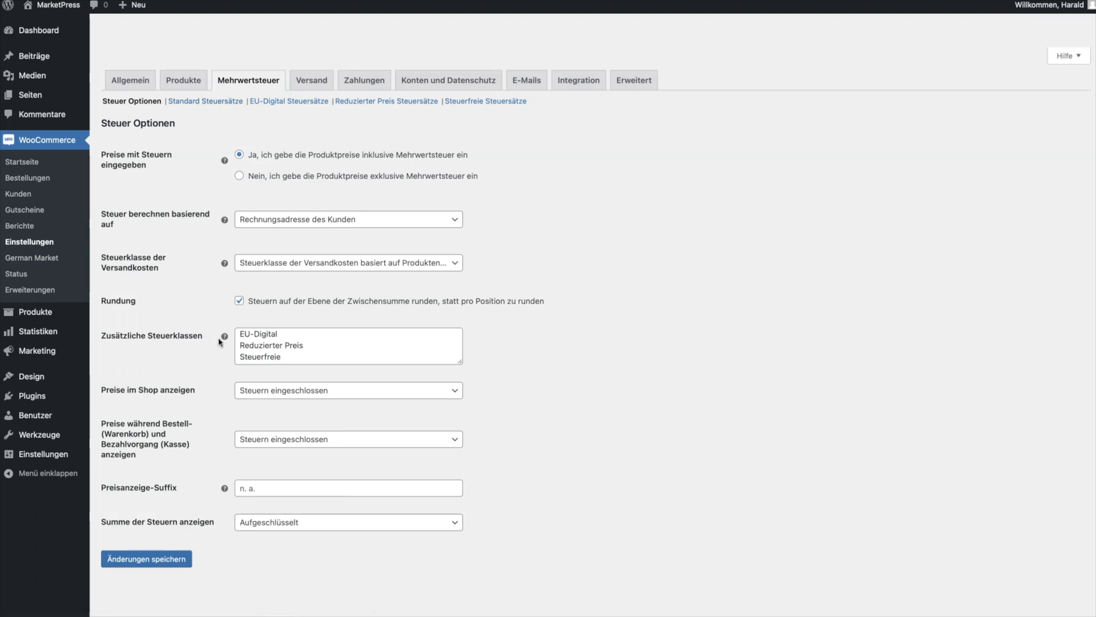
pyautogui.moveTo(281, 357); pyautogui.dragTo(239, 333)
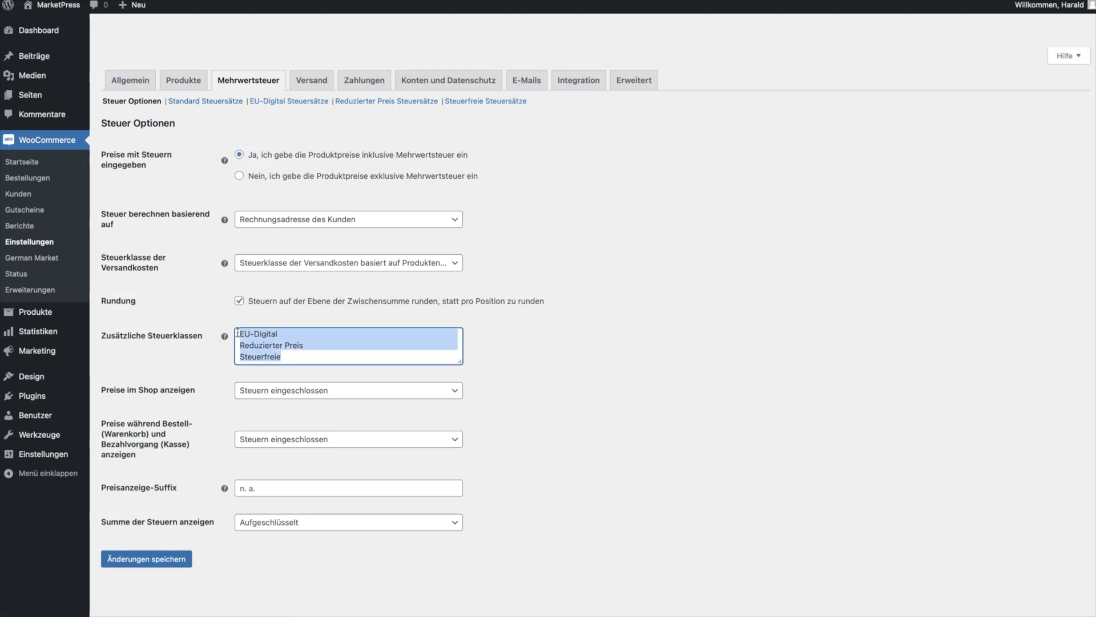
pyautogui.click(206, 311)
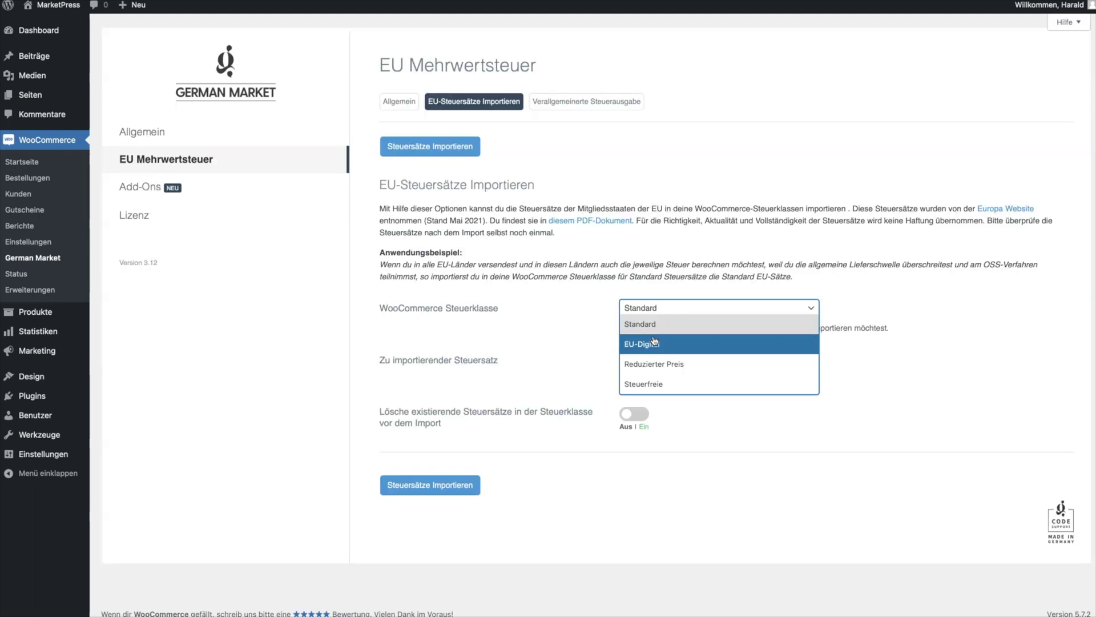
pyautogui.click(654, 331)
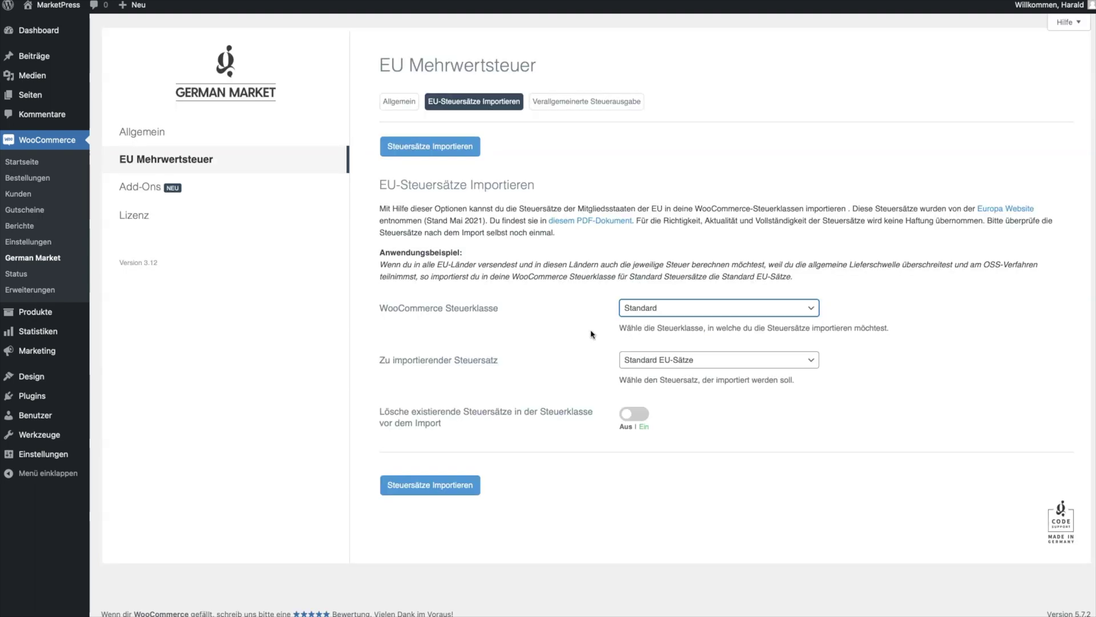
# Look through the tax rates available for import and choose Standard EU-Sätze
pyautogui.click(812, 360)
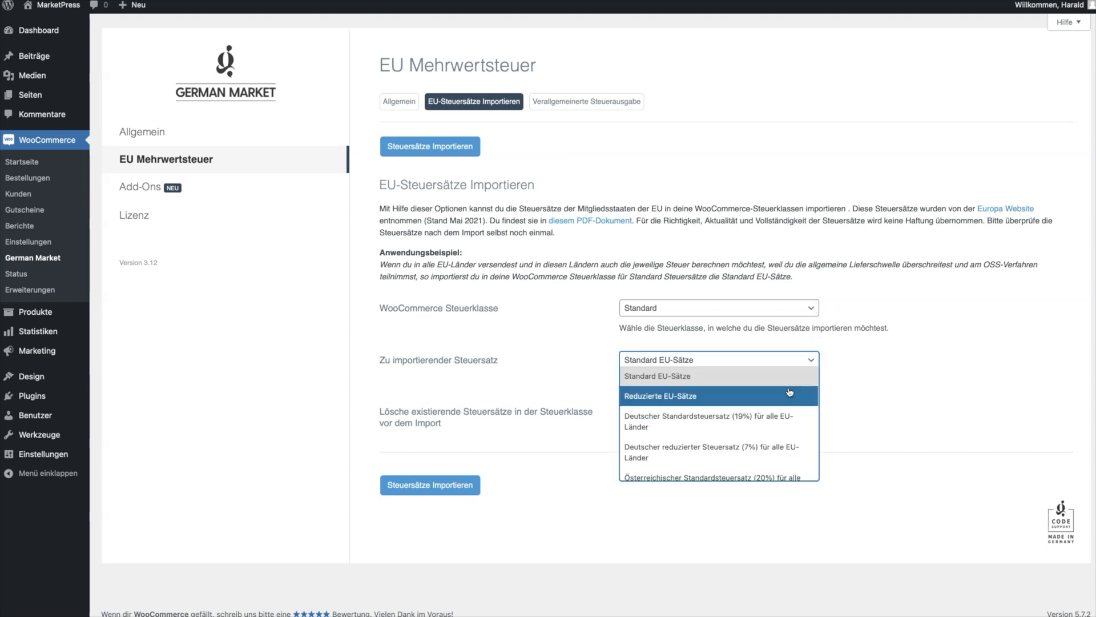
pyautogui.scroll(-2, 790, 393)
pyautogui.scroll(3, 790, 393)
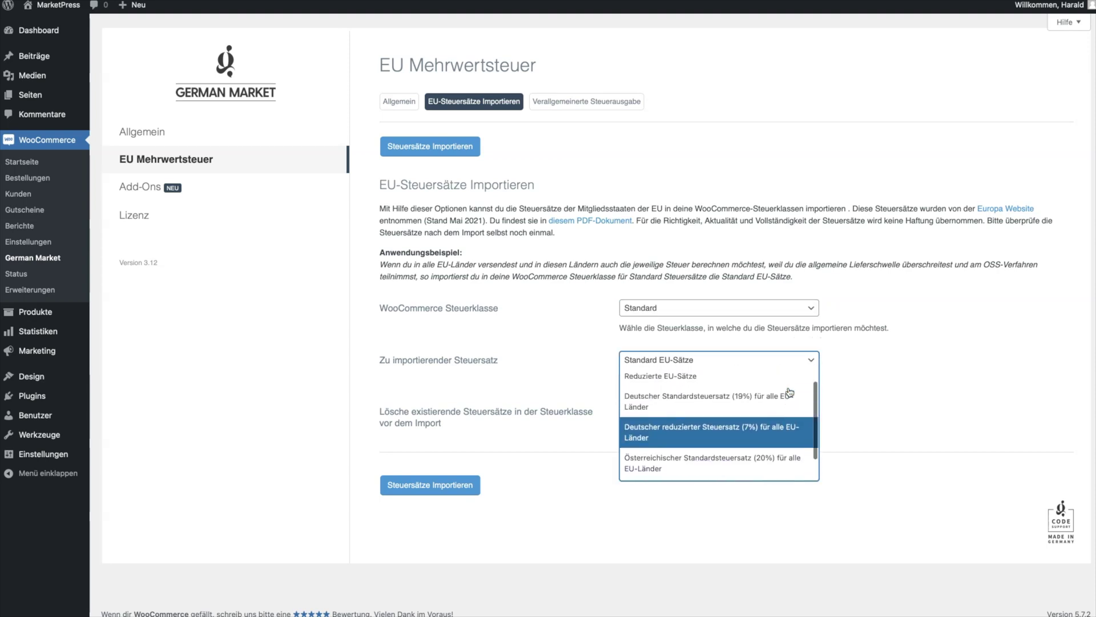
pyautogui.click(702, 383)
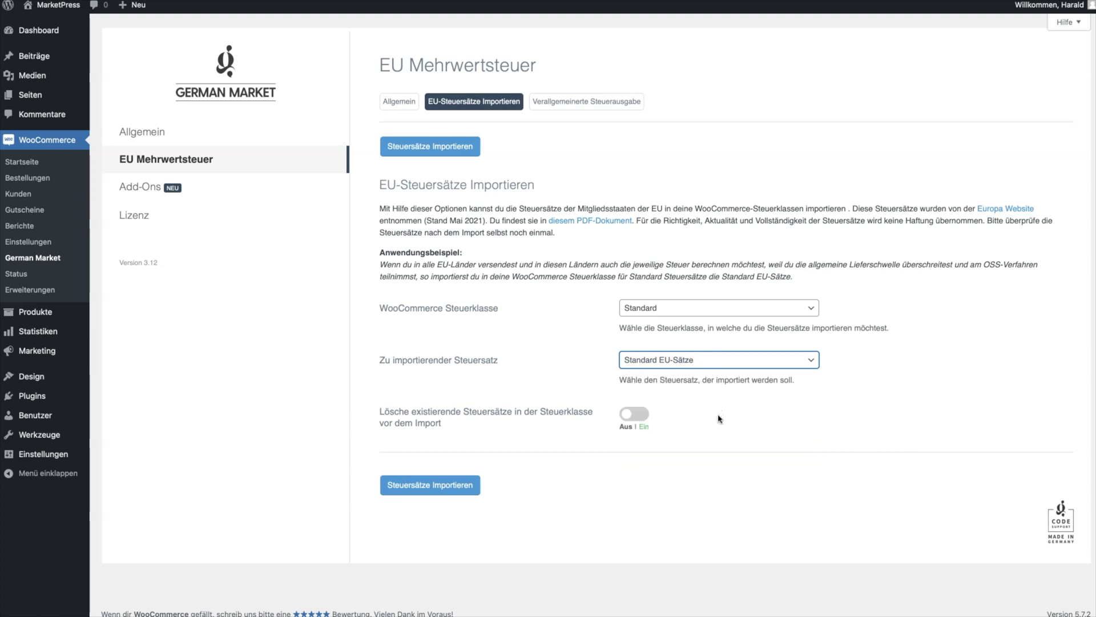
# Try Deutscher reduzierter Steuersatz (7%) für alle EU-Länder as the tax rate to import
pyautogui.click(777, 362)
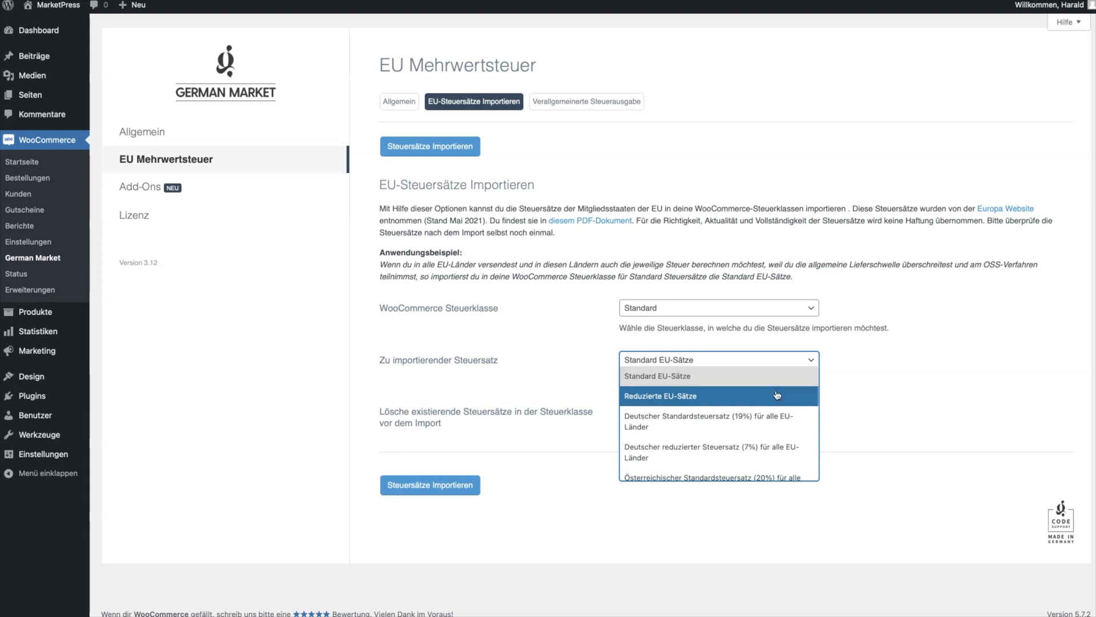
pyautogui.scroll(-2, 777, 395)
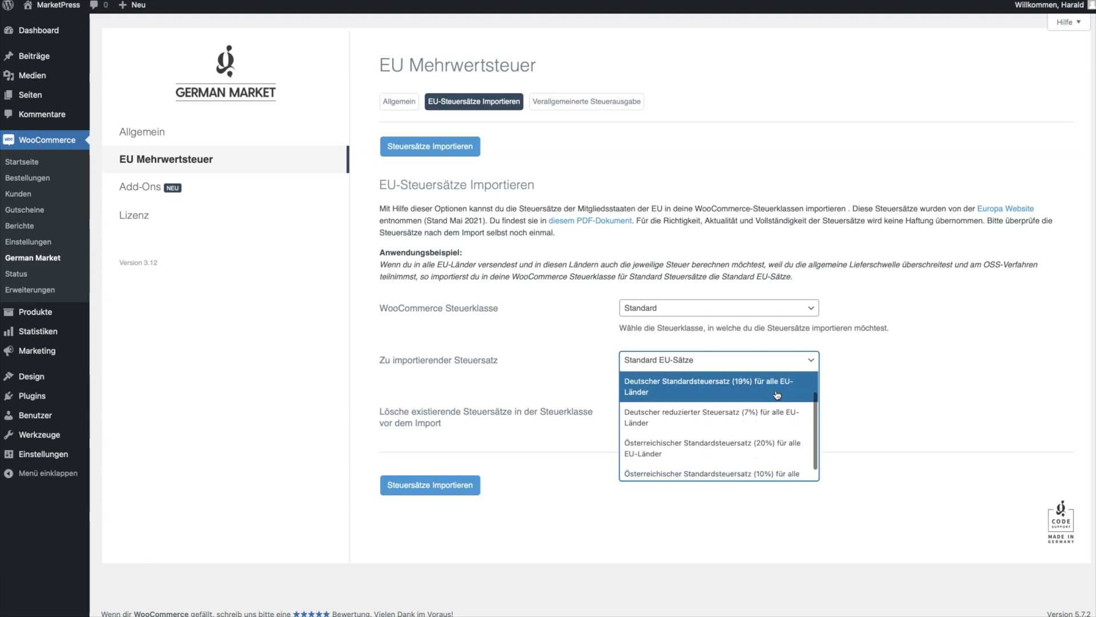
pyautogui.scroll(2, 778, 396)
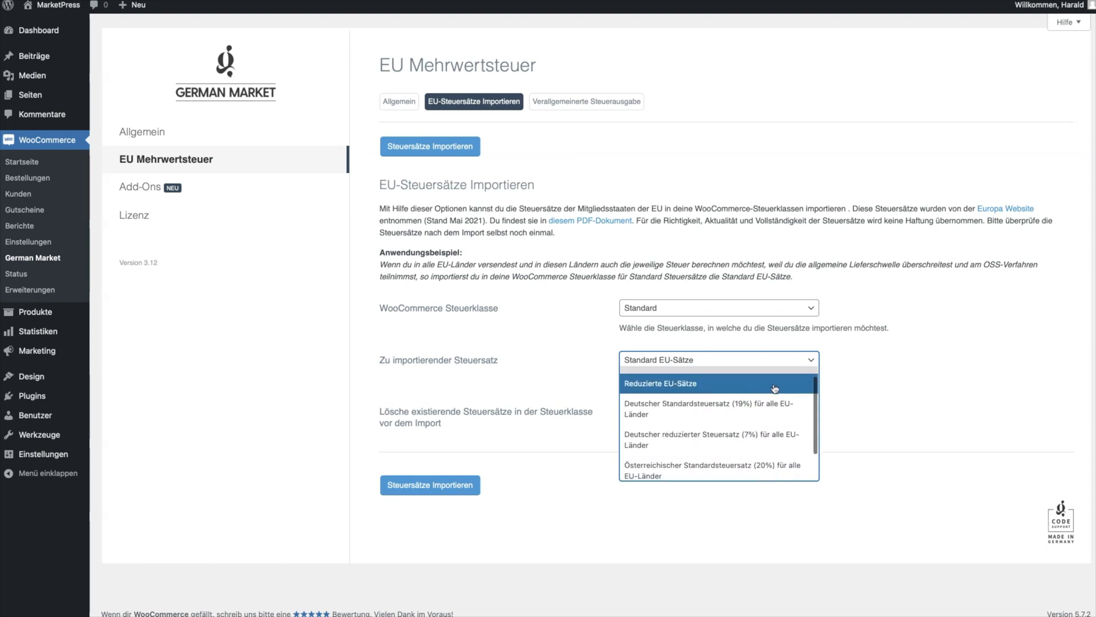
pyautogui.click(708, 440)
# Change the tax rate to import to Deutscher Standardsteuersatz (19%) für alle EU-Länder
pyautogui.click(708, 359)
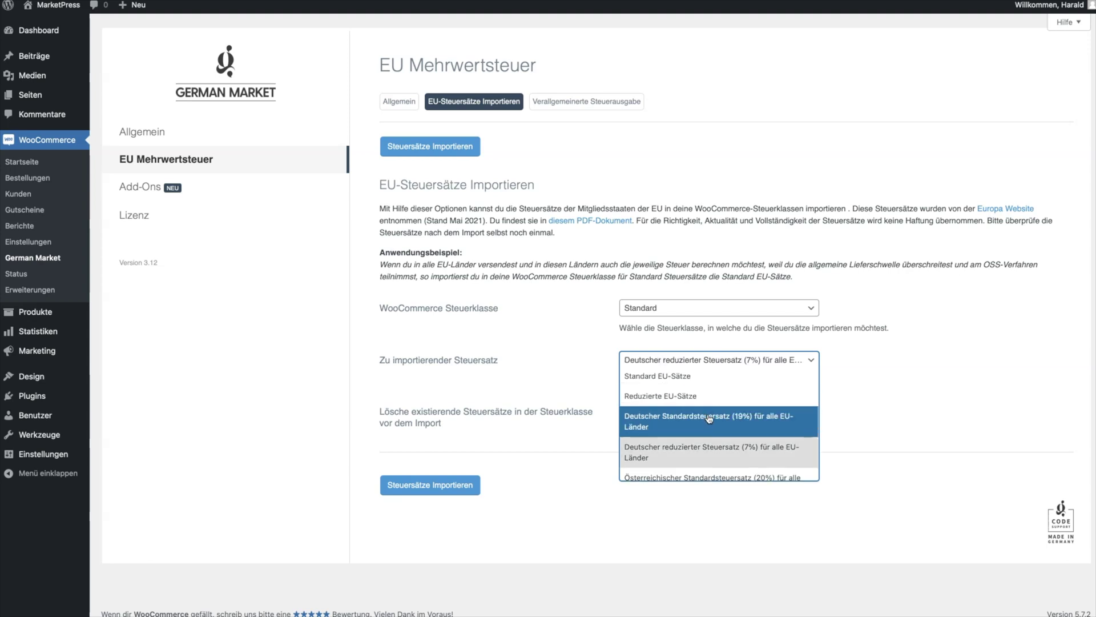
pyautogui.scroll(-2, 736, 419)
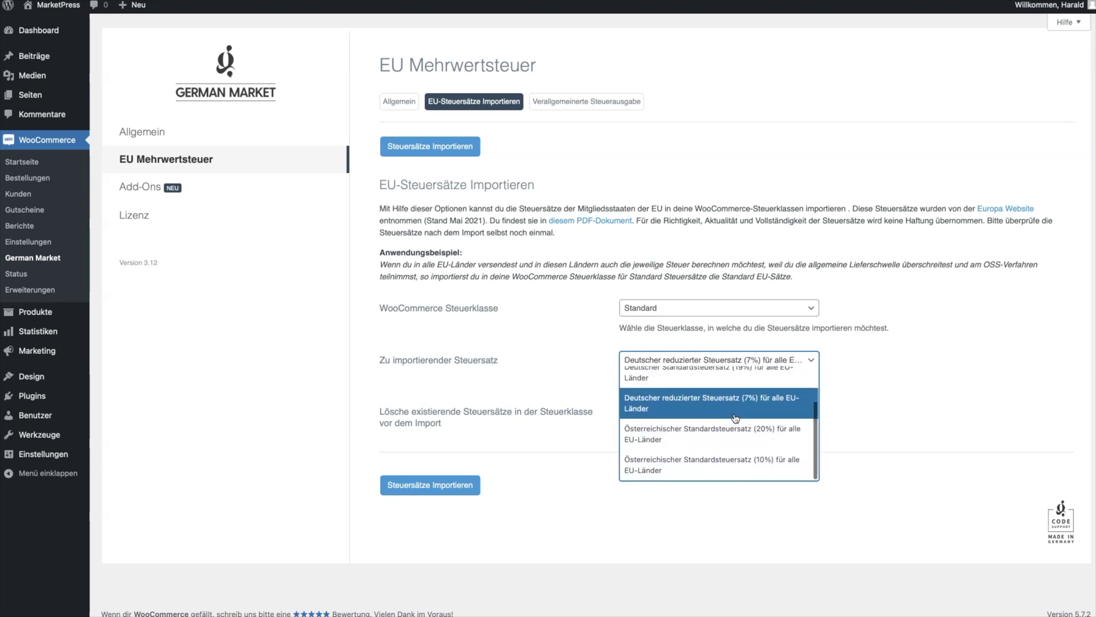
pyautogui.scroll(2, 735, 418)
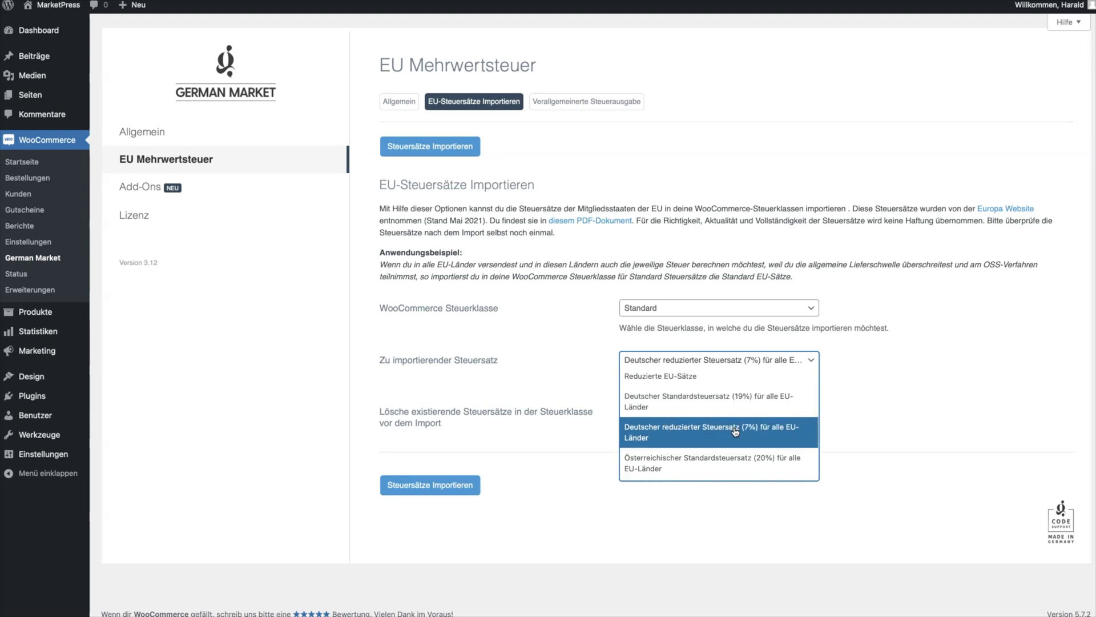
pyautogui.scroll(1, 735, 431)
pyautogui.click(735, 431)
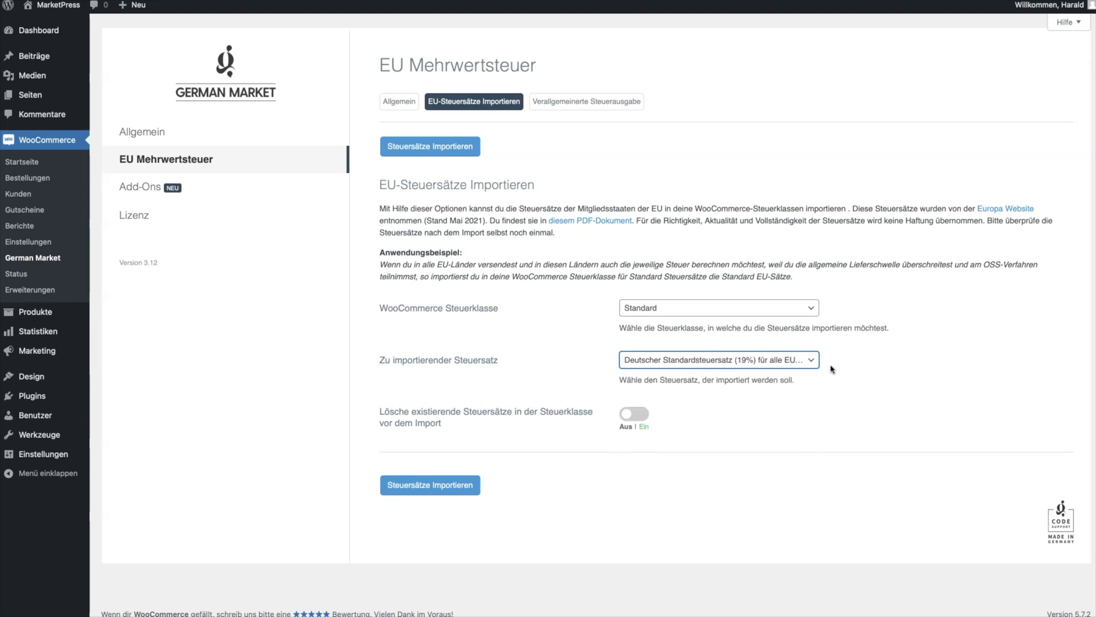
# Change the tax rate to import to Österreichischer Standardsteuersatz (20%) für alle EU-Länder
pyautogui.click(798, 364)
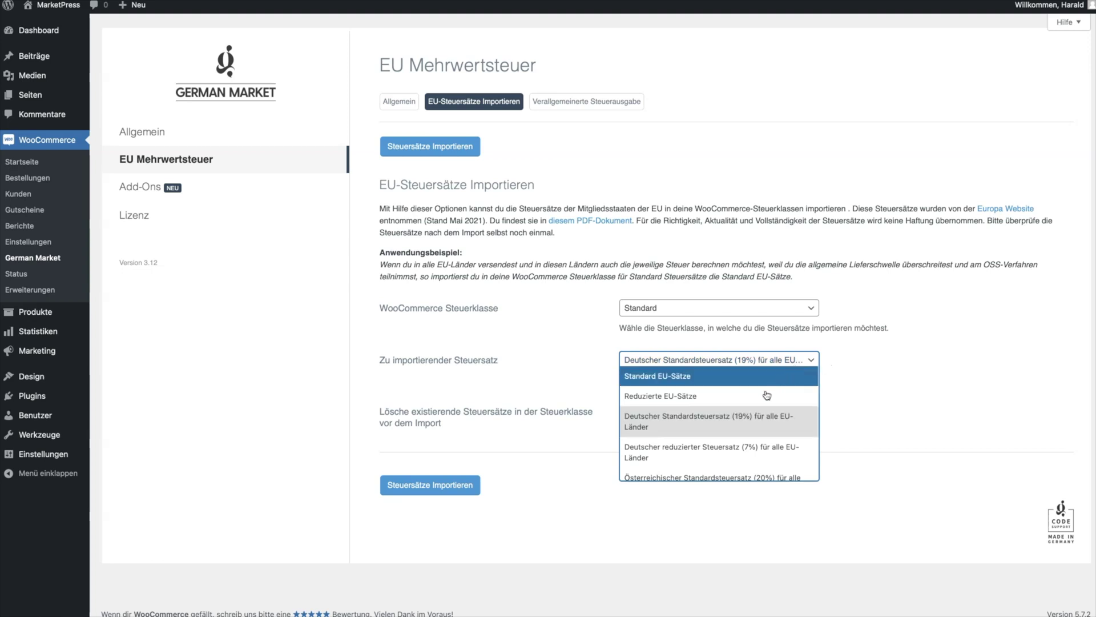
pyautogui.scroll(-3, 752, 422)
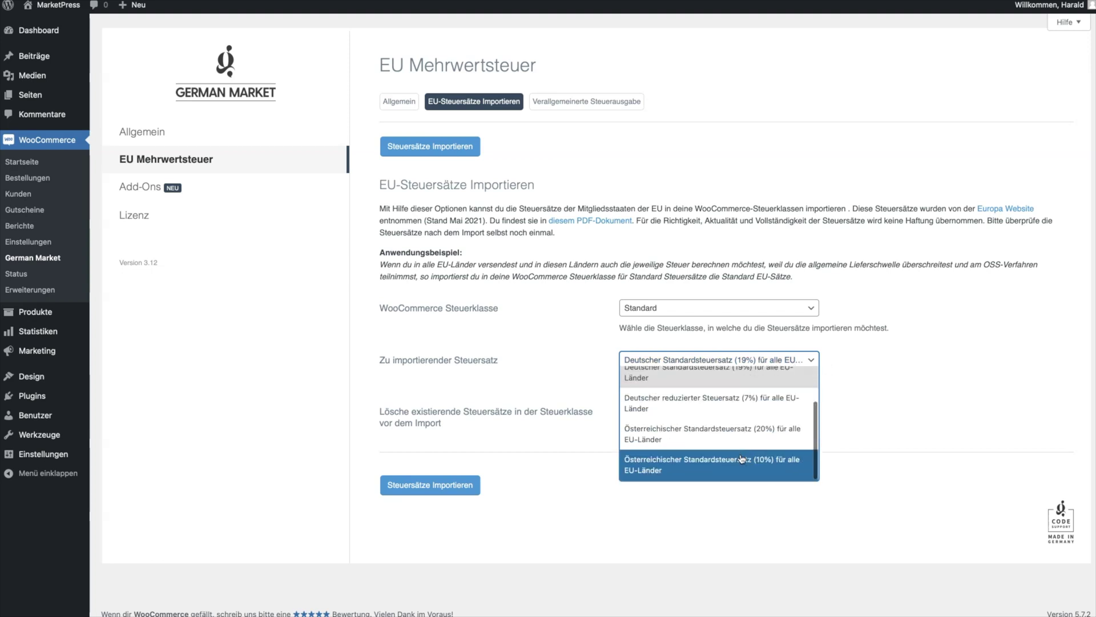
pyautogui.click(741, 436)
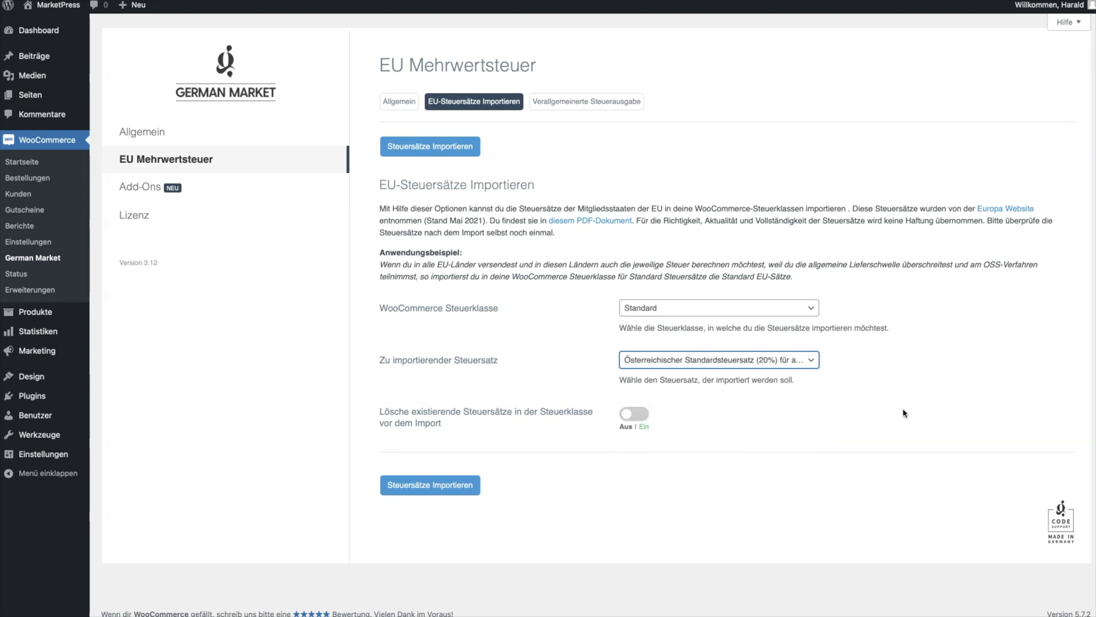
# Set the tax rate to import back to Standard EU-Sätze
pyautogui.click(791, 363)
pyautogui.scroll(1, 775, 385)
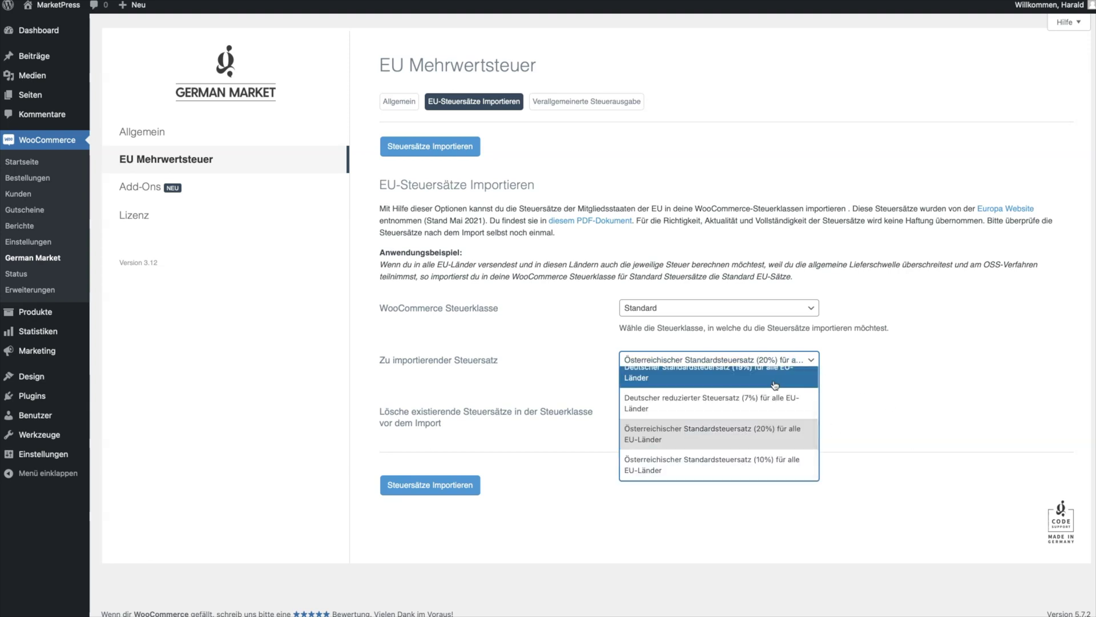
pyautogui.scroll(2, 771, 394)
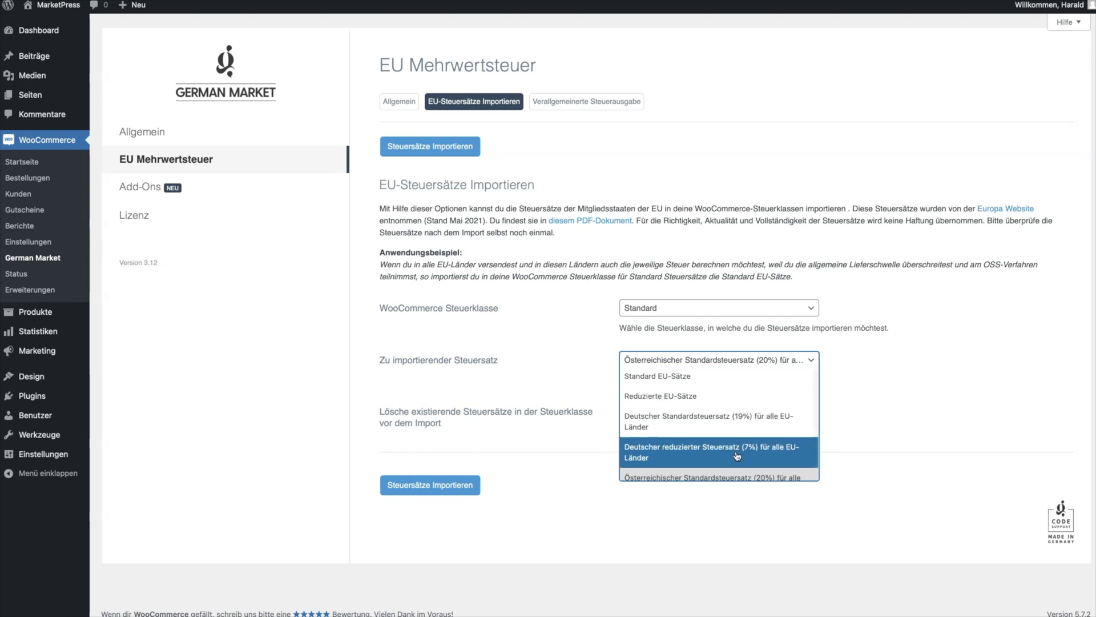
pyautogui.click(706, 378)
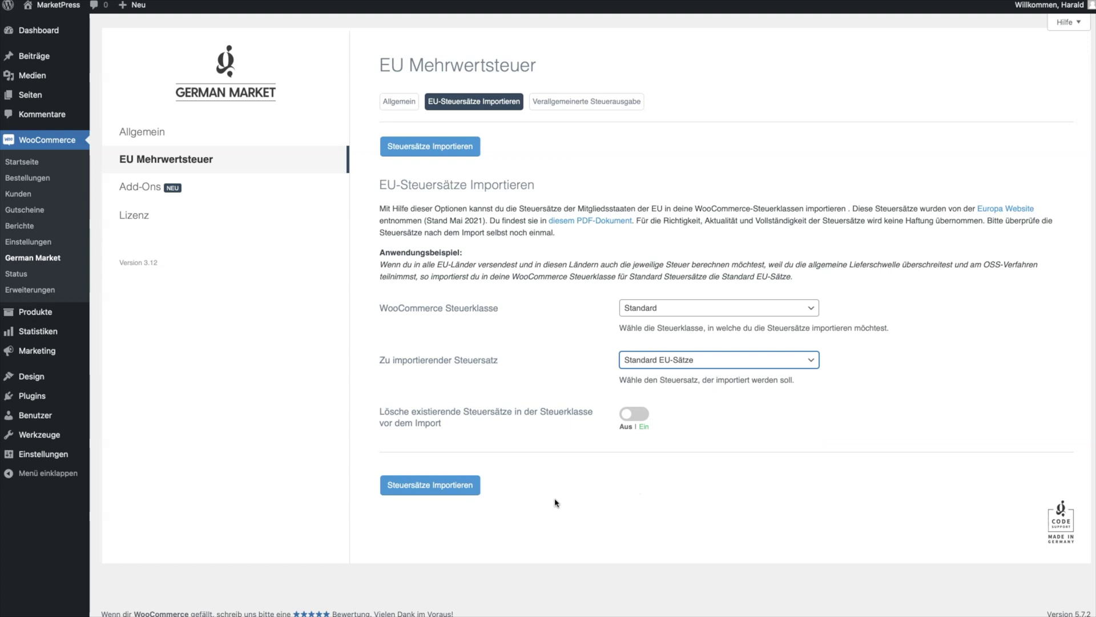
# Enable deleting existing tax rates before the import and import the Standard EU-Sätze into the Standard tax class
pyautogui.click(635, 415)
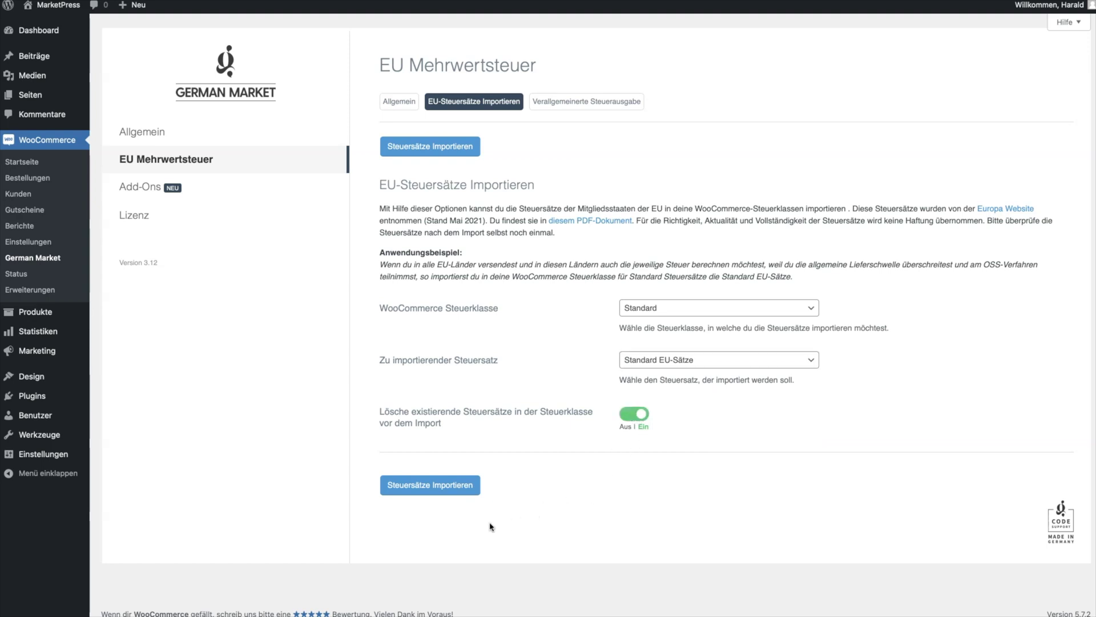
pyautogui.click(458, 487)
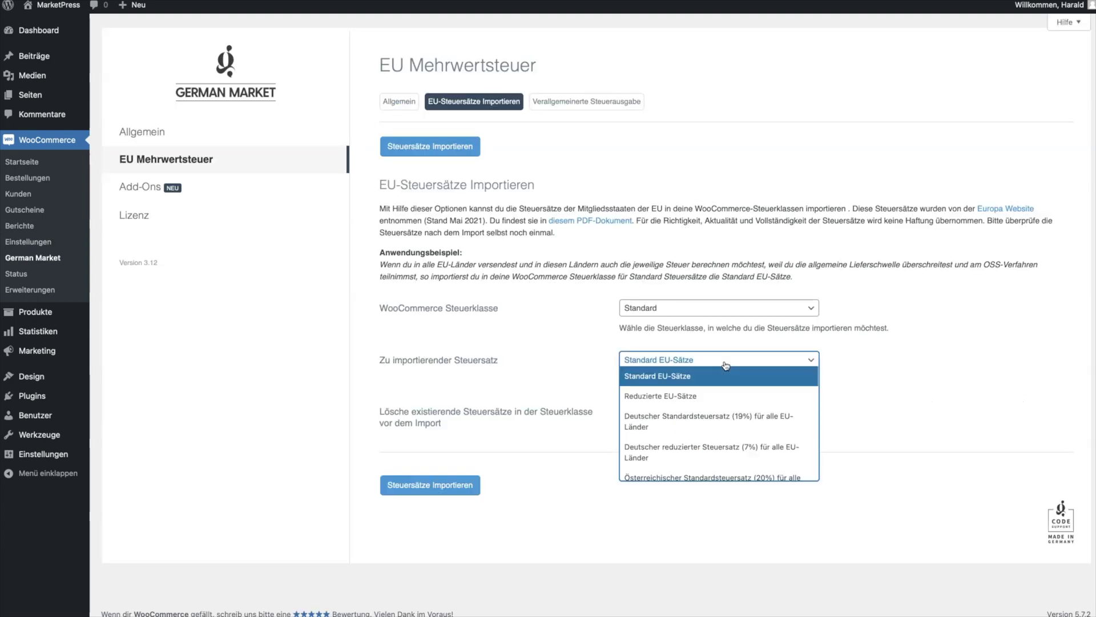
pyautogui.click(725, 365)
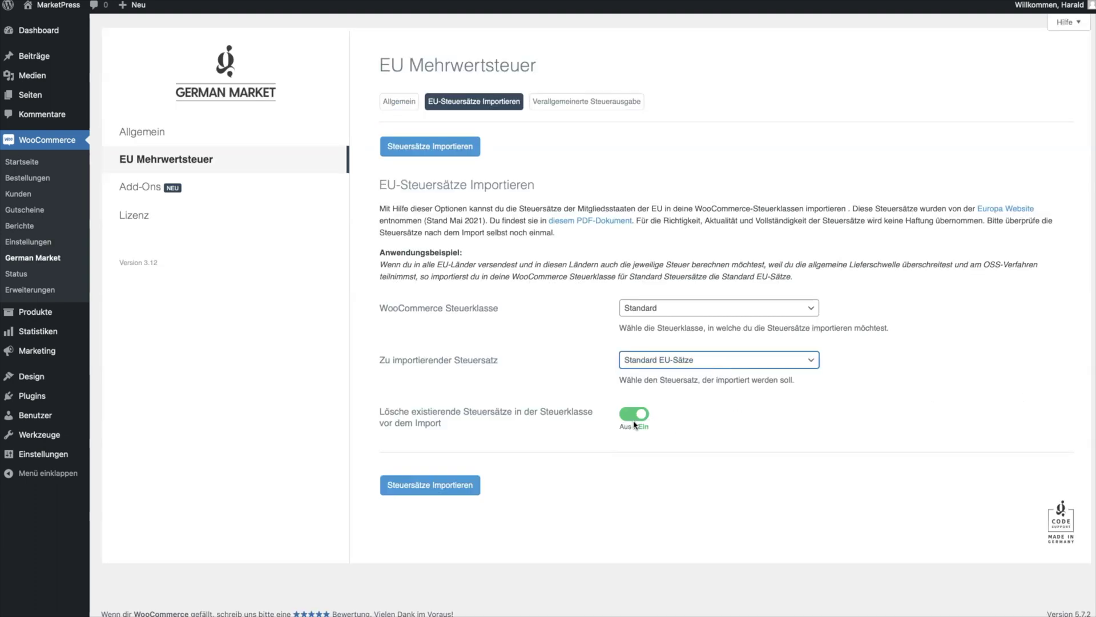
pyautogui.click(639, 420)
pyautogui.click(640, 420)
pyautogui.click(462, 484)
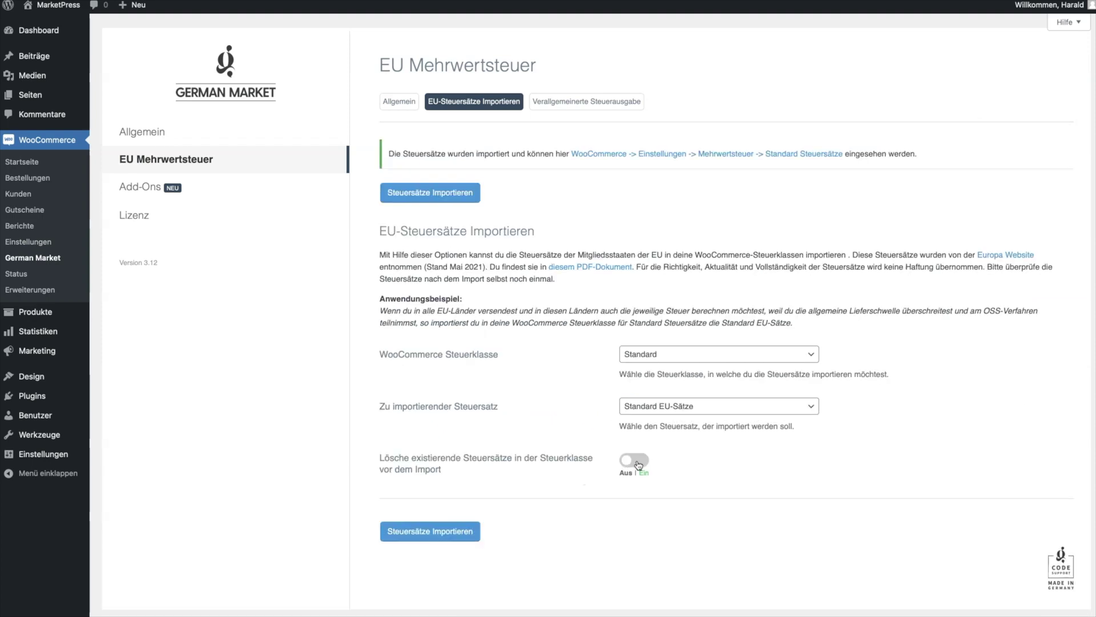
# Import Deutscher Standardsteuersatz (19%) für alle EU-Länder into the Standard tax class, with deletion of existing rates before the import enabled
pyautogui.scroll(-1, 696, 462)
pyautogui.click(702, 337)
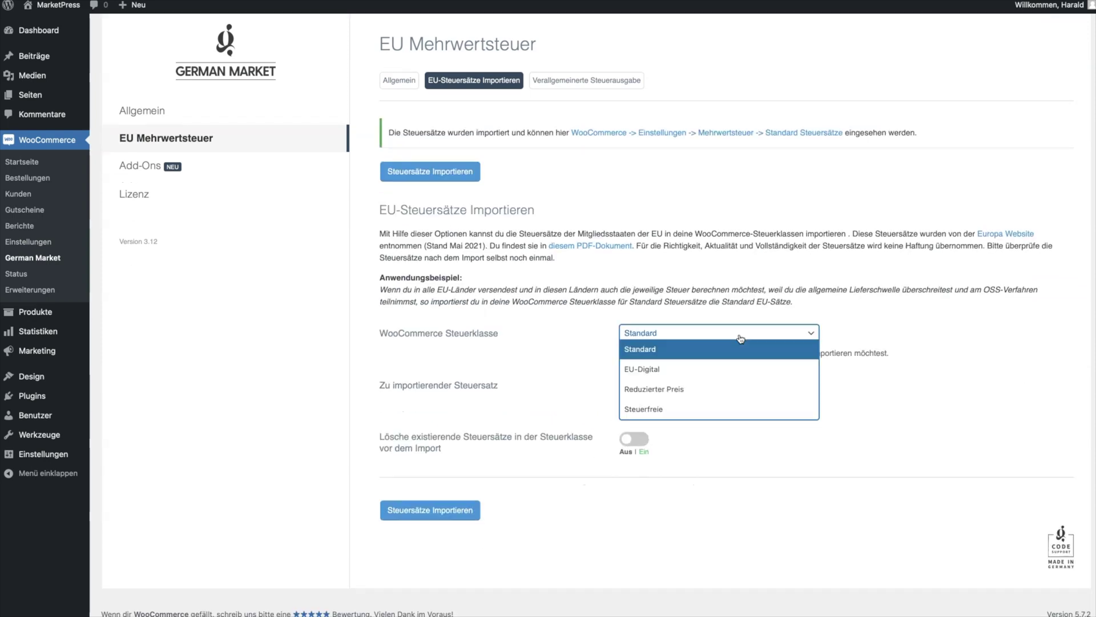
pyautogui.click(655, 349)
pyautogui.click(668, 385)
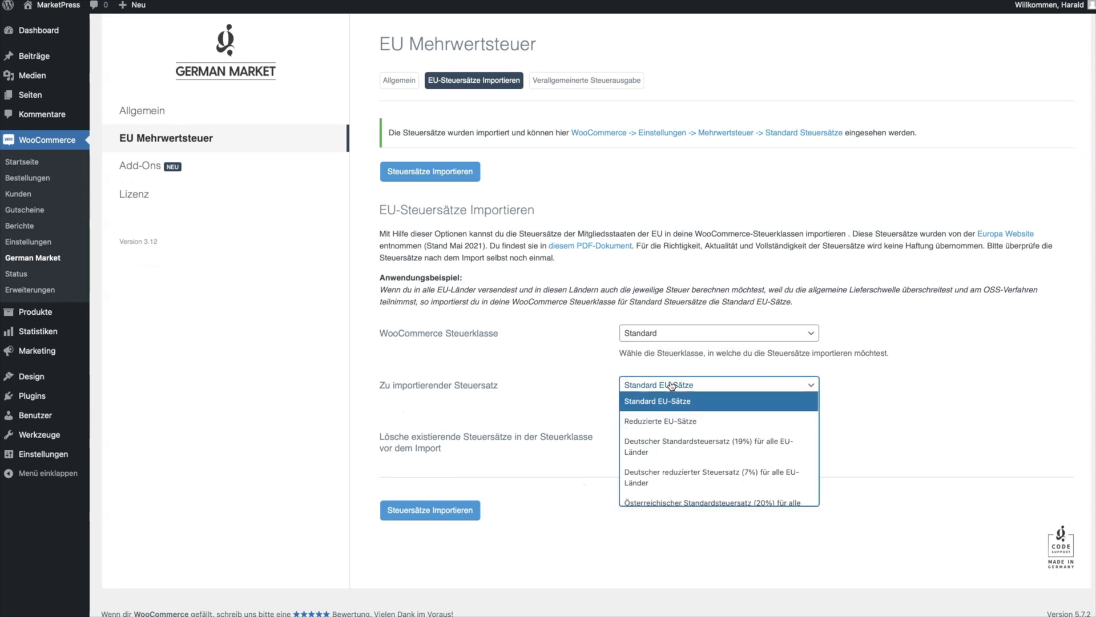
pyautogui.click(701, 447)
pyautogui.click(643, 443)
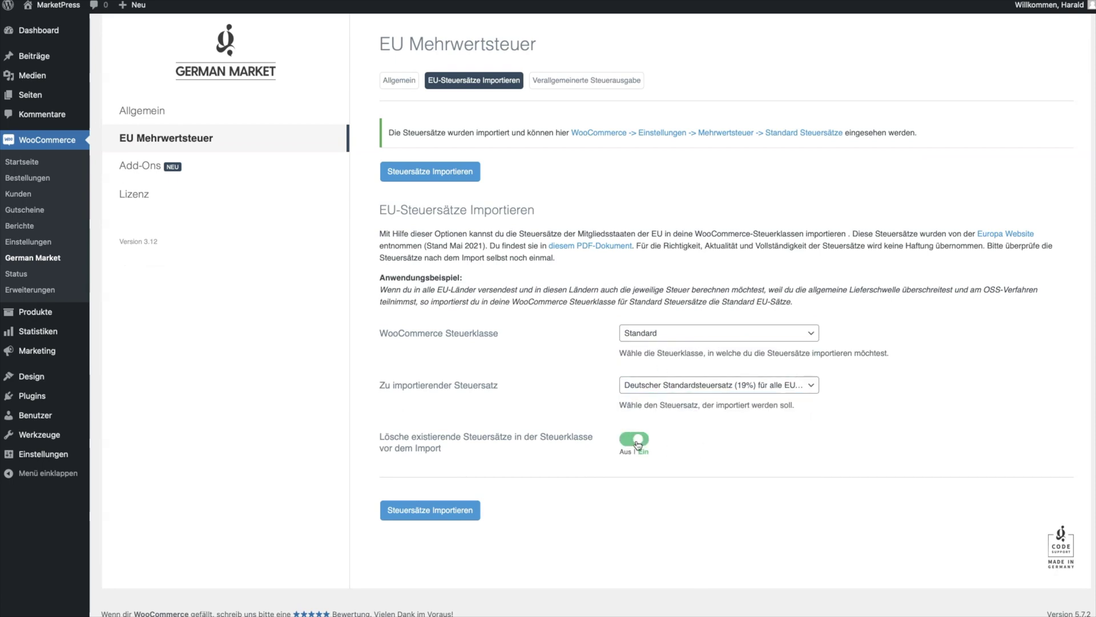
pyautogui.click(454, 514)
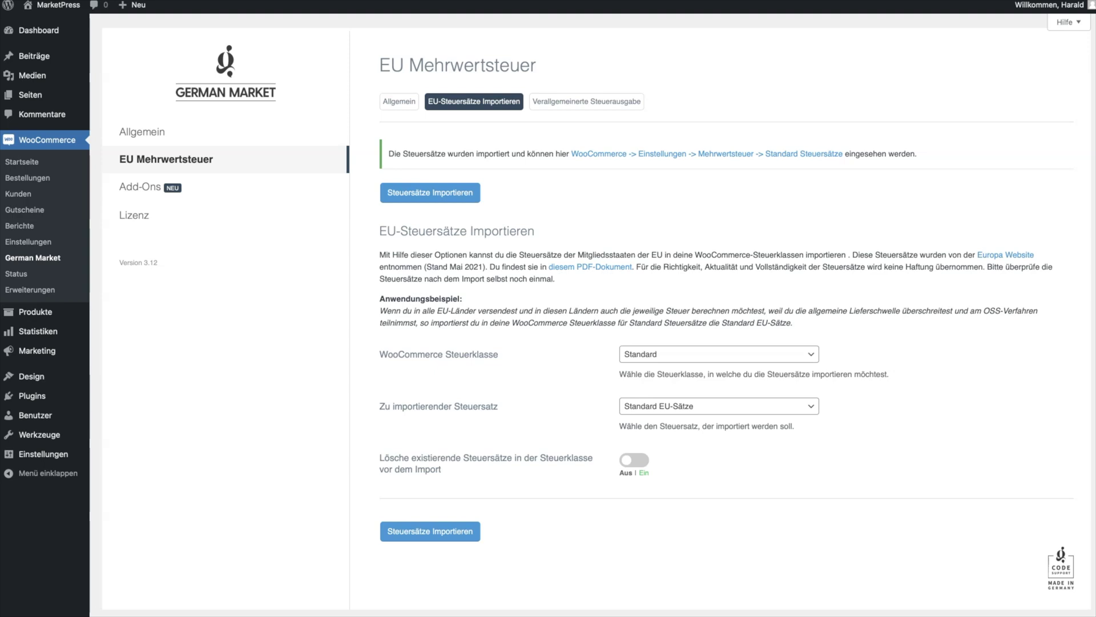
# Open the Verallgemeinerte Steuerausgabe settings and set Aktivierung to Aktivieren auf Produkt-Ebene
pyautogui.click(594, 105)
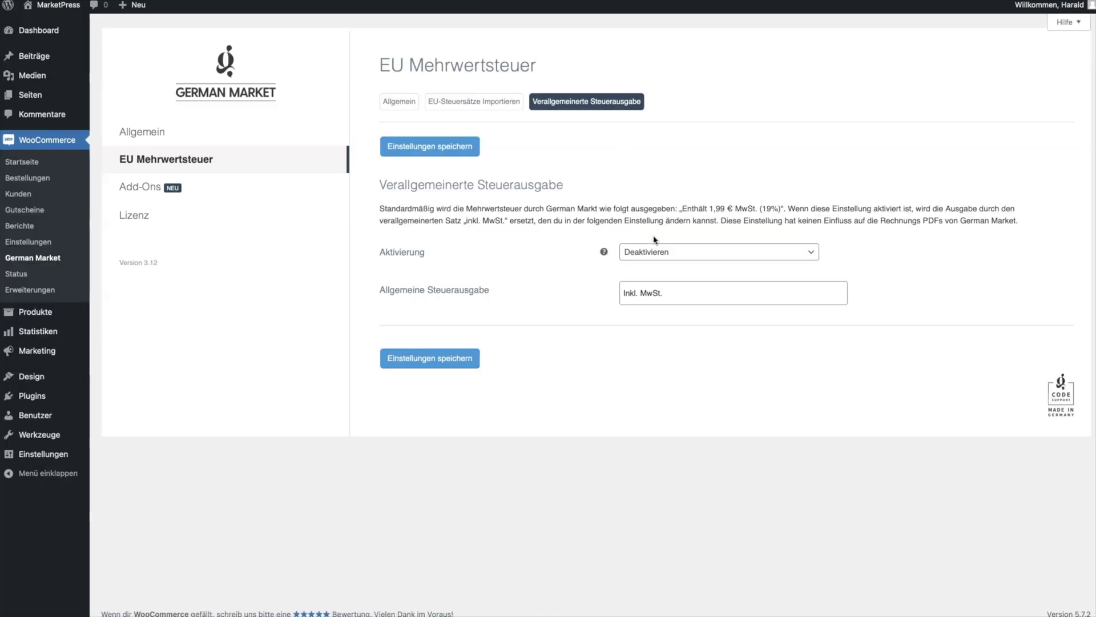
pyautogui.click(661, 253)
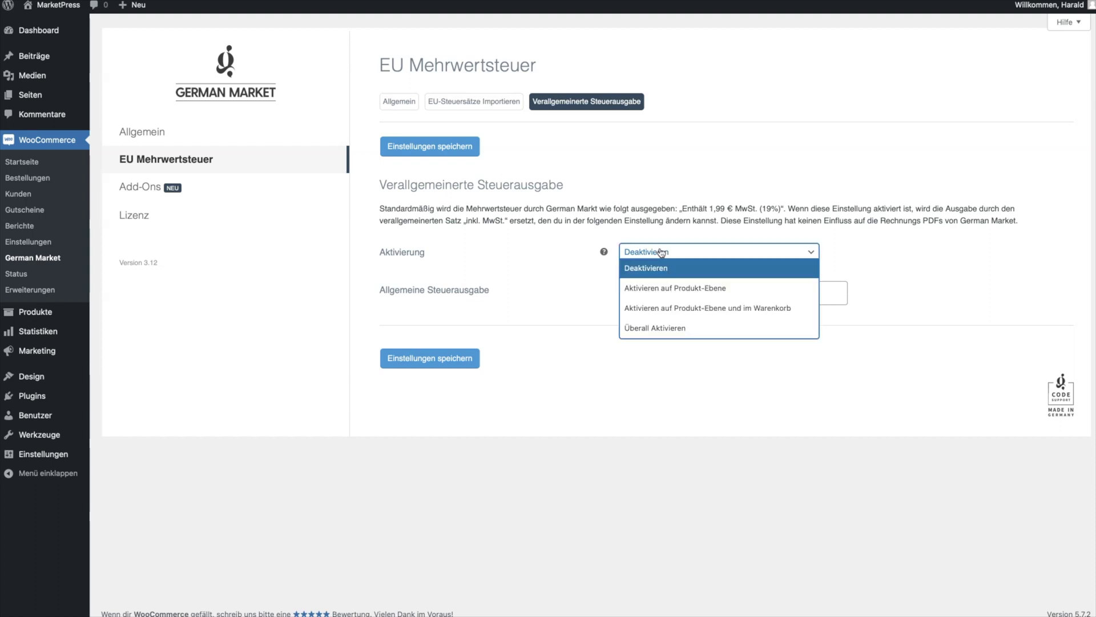
pyautogui.click(668, 290)
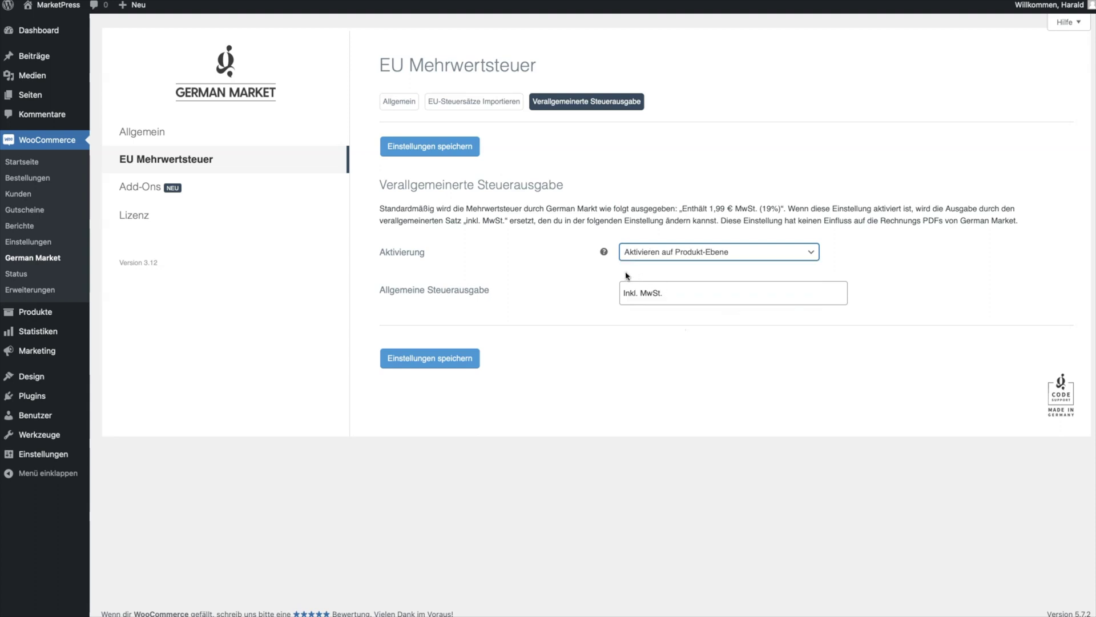
pyautogui.doubleClick(648, 292)
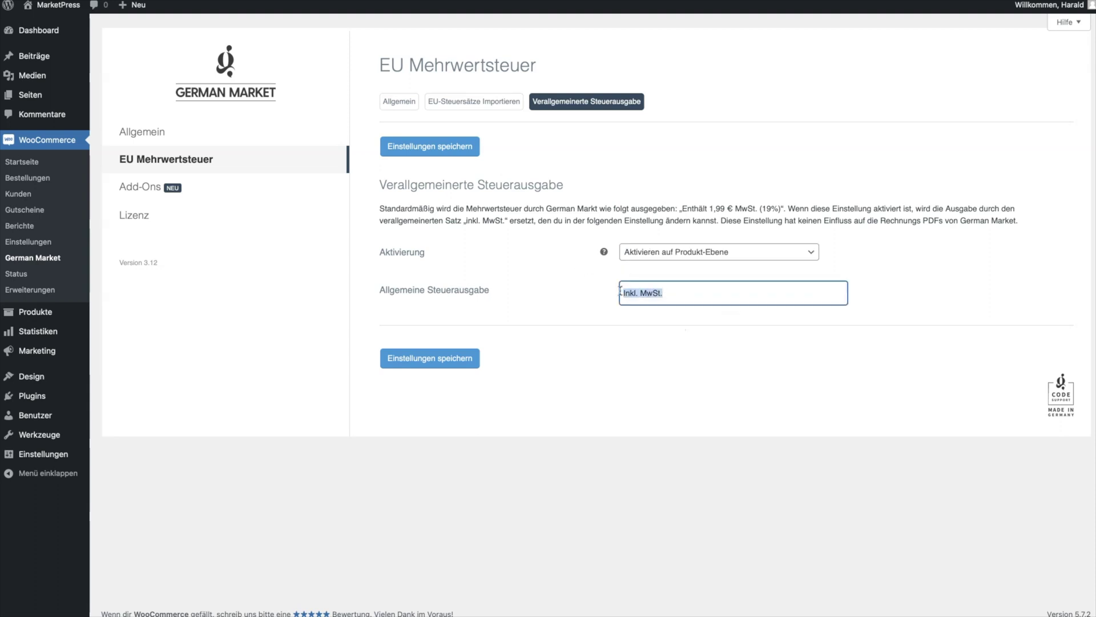
pyautogui.click(578, 287)
pyautogui.moveTo(678, 293); pyautogui.dragTo(623, 293)
pyautogui.click(700, 273)
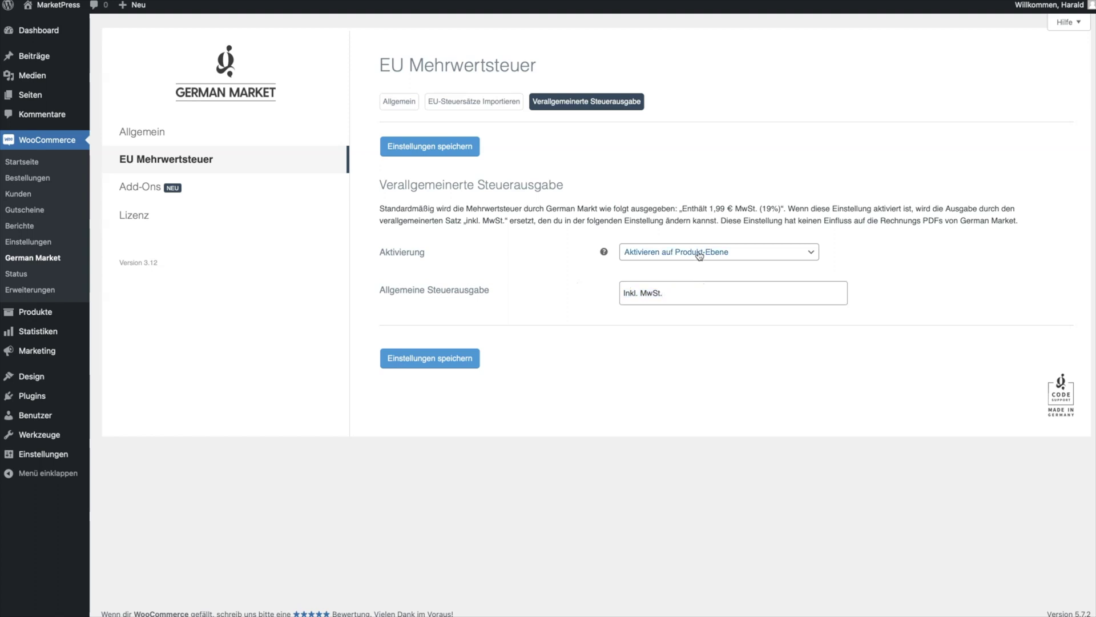
# Set Aktivierung of the generalized tax output back to Deaktivieren
pyautogui.click(700, 254)
pyautogui.click(666, 268)
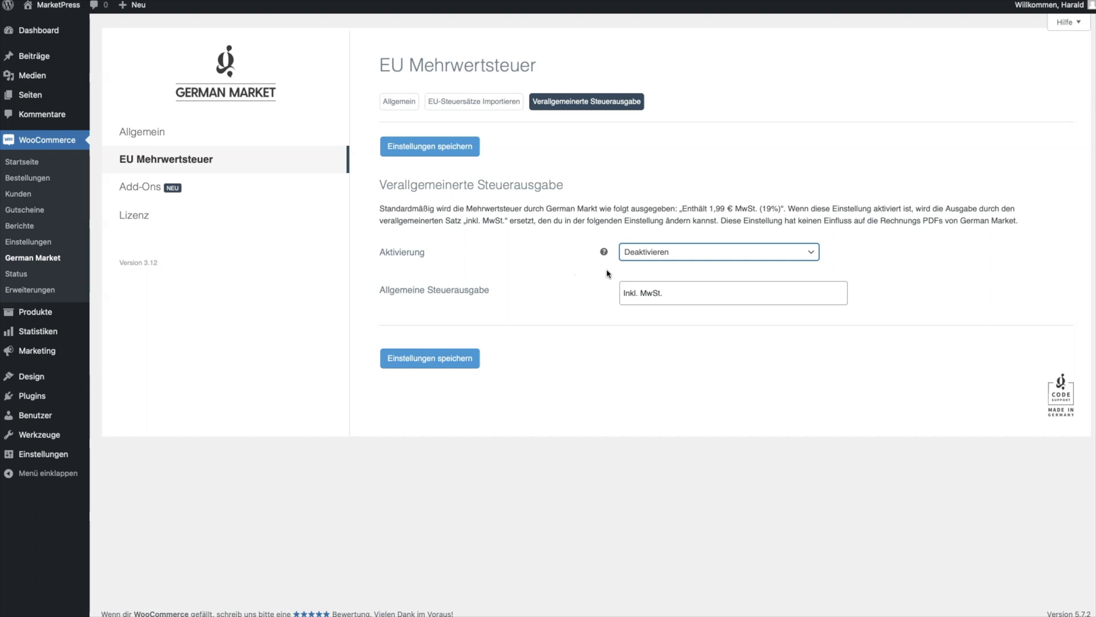
# Set Aktivierung to Aktivieren auf Produkt-Ebene and open the Gürtel product in the shop to check its tax display
pyautogui.click(639, 256)
pyautogui.click(640, 287)
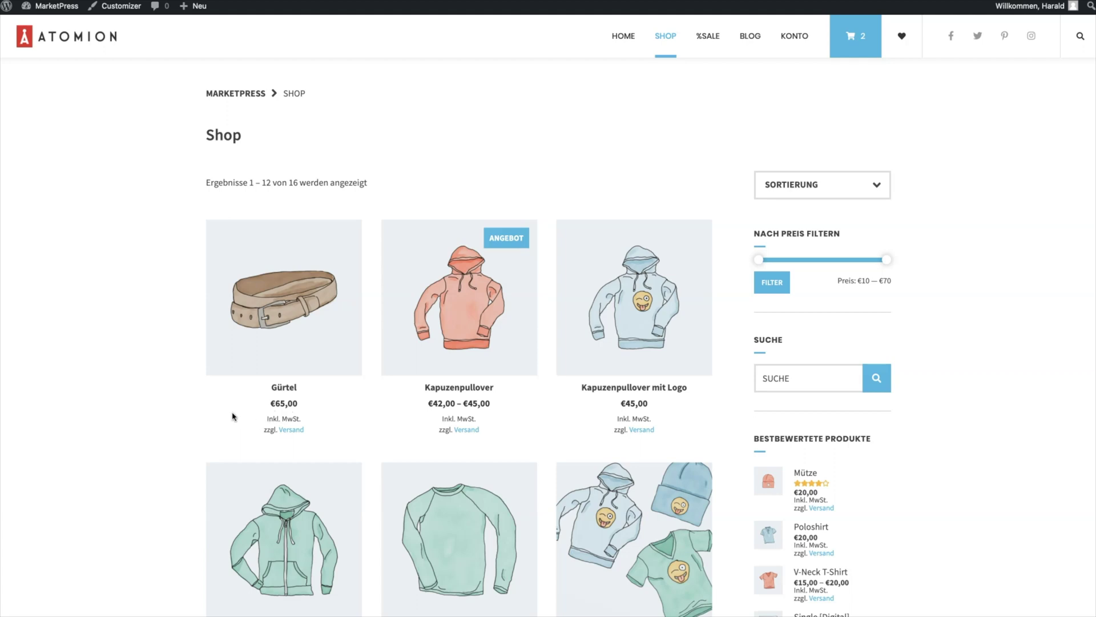
pyautogui.click(284, 289)
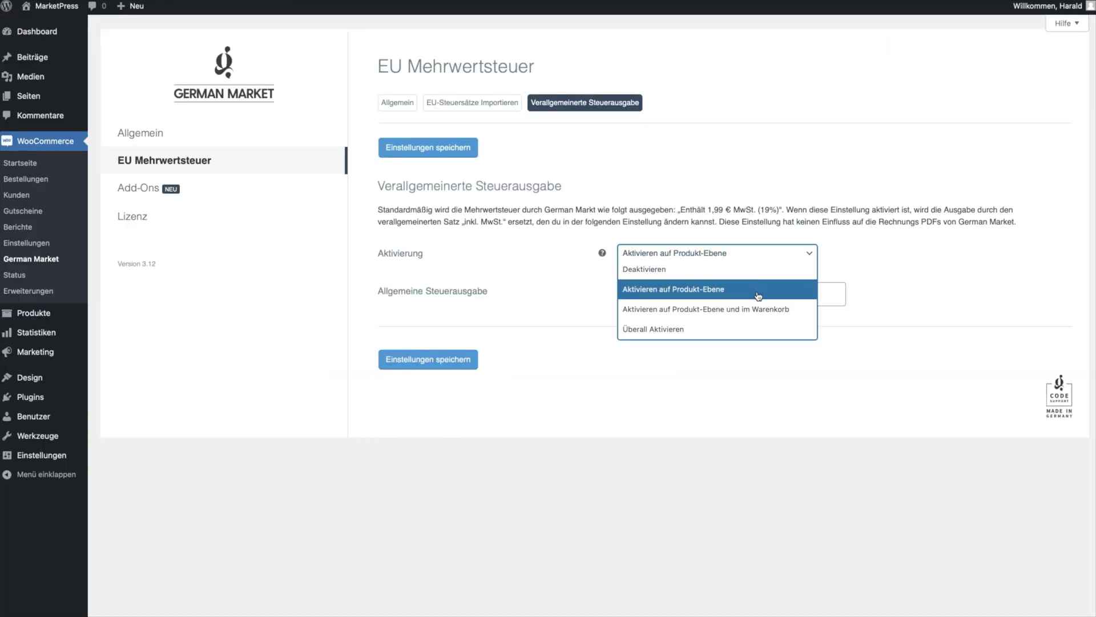
# Switch Aktivierung first to Aktivieren auf Produkt-Ebene und im Warenkorb and finally to Überall Aktivieren
pyautogui.click(764, 304)
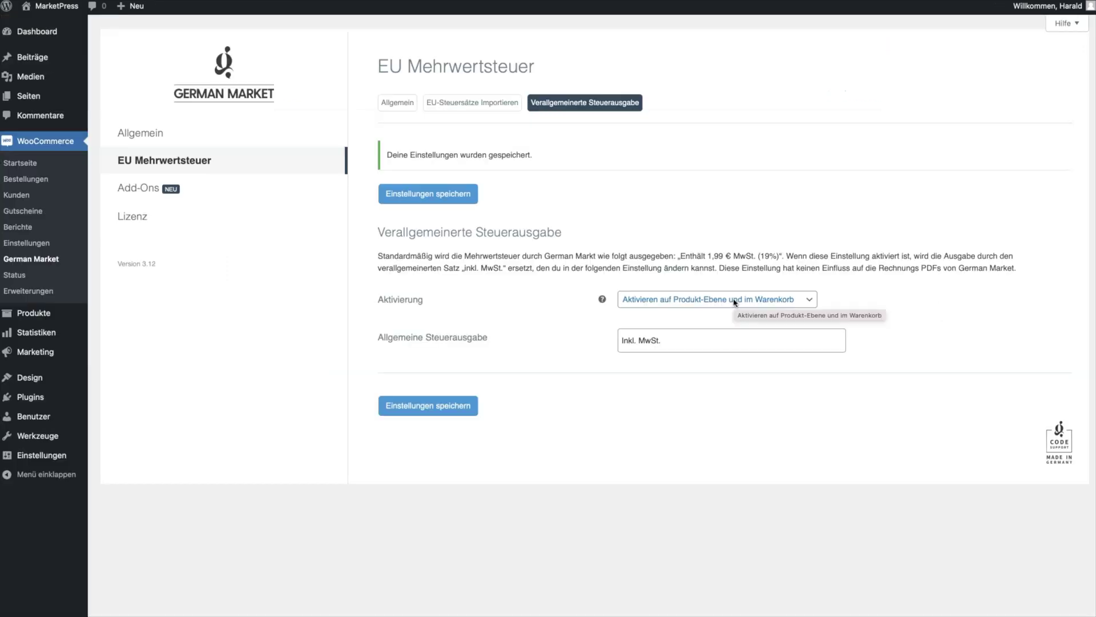
pyautogui.click(735, 298)
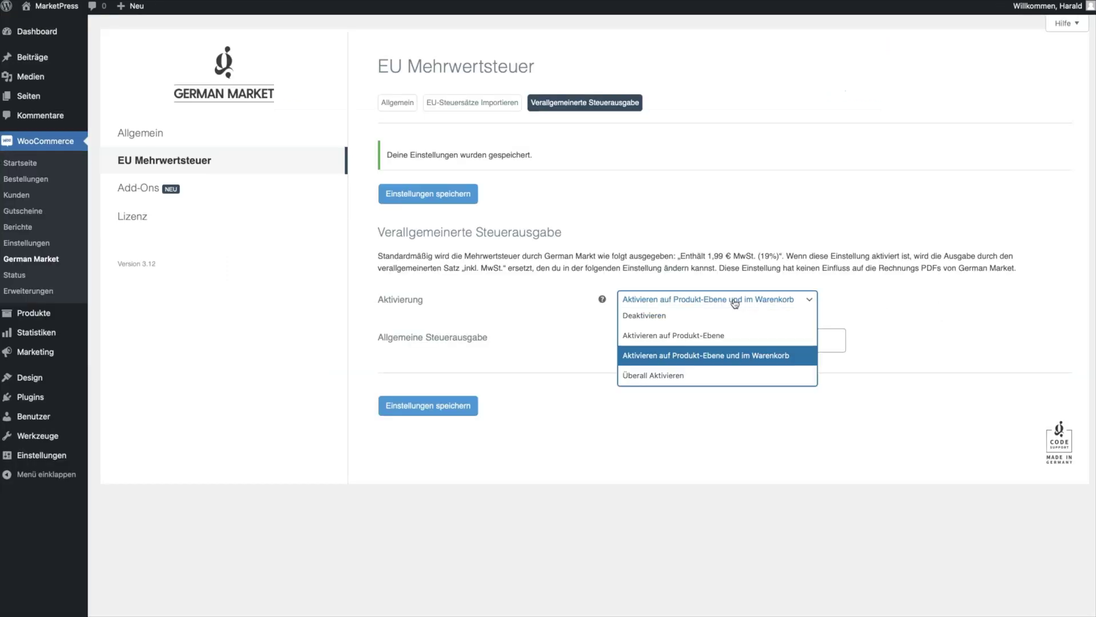
pyautogui.click(714, 375)
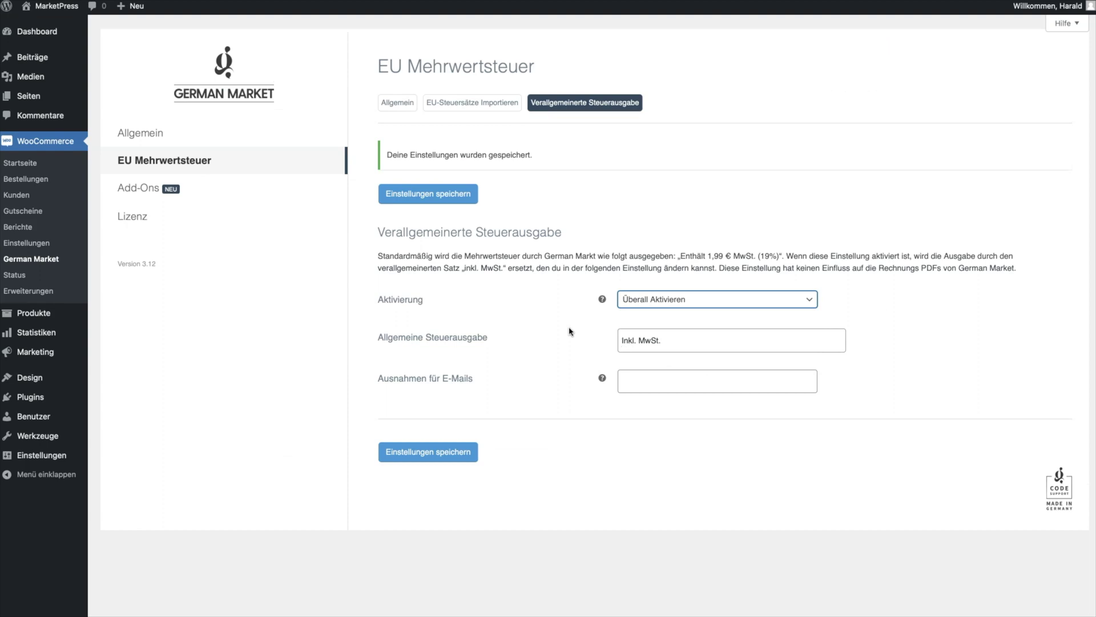
# Add Neue Bestellung, Bestelleingangsbestätigung and Bestellung in Bearbeitung to the Ausnahmen für E-Mails, and open the Allgemein settings
pyautogui.click(648, 381)
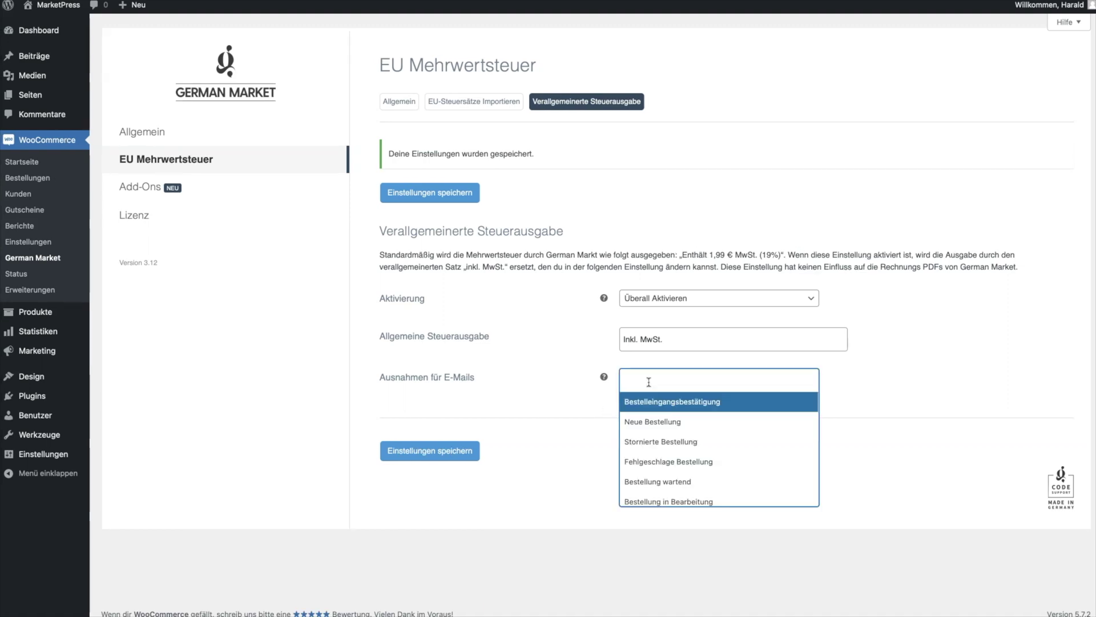
pyautogui.click(655, 421)
pyautogui.click(733, 380)
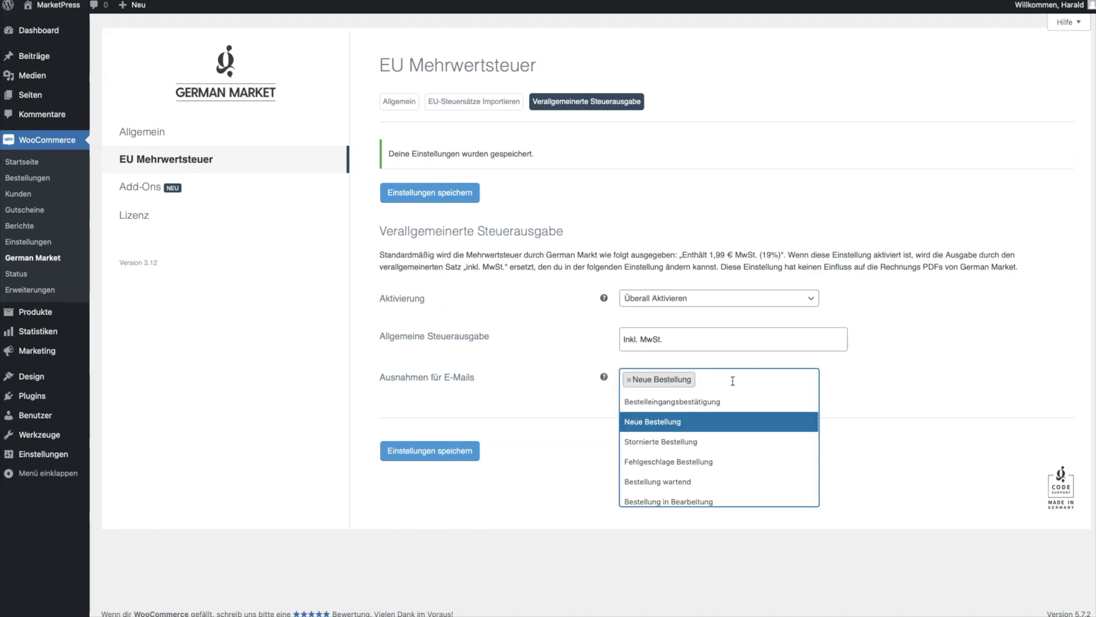
pyautogui.click(708, 402)
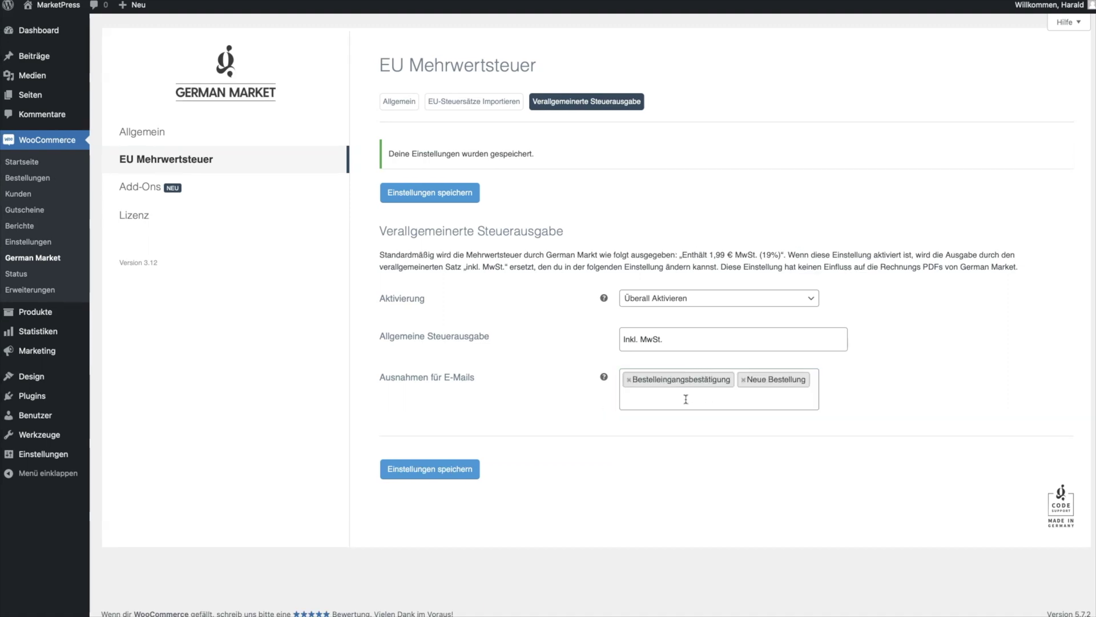
pyautogui.click(687, 399)
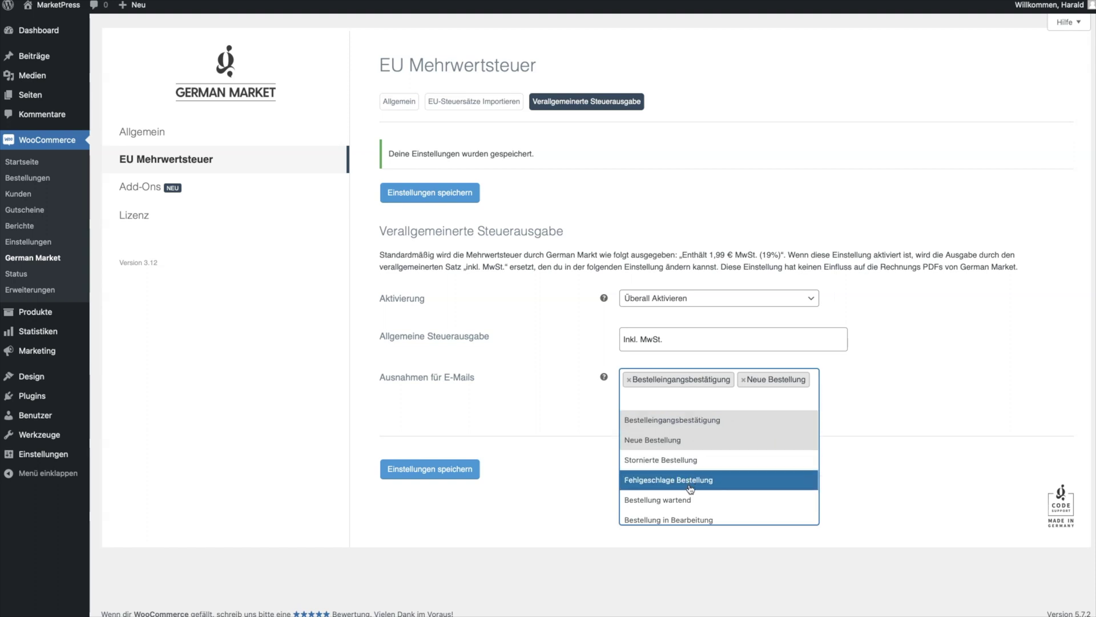
pyautogui.click(689, 519)
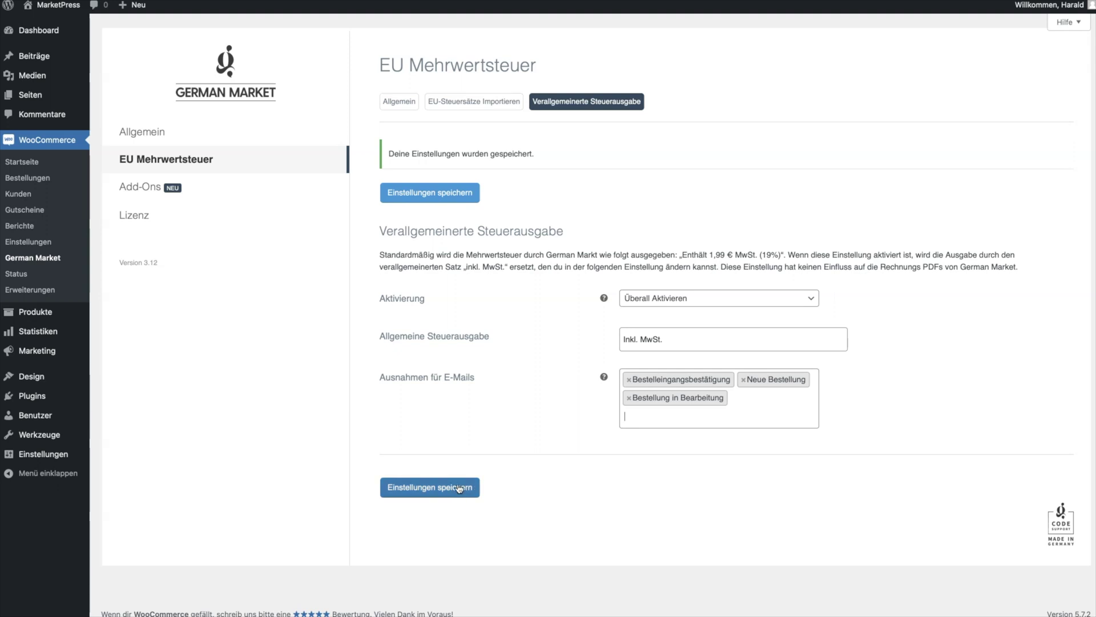
pyautogui.click(400, 104)
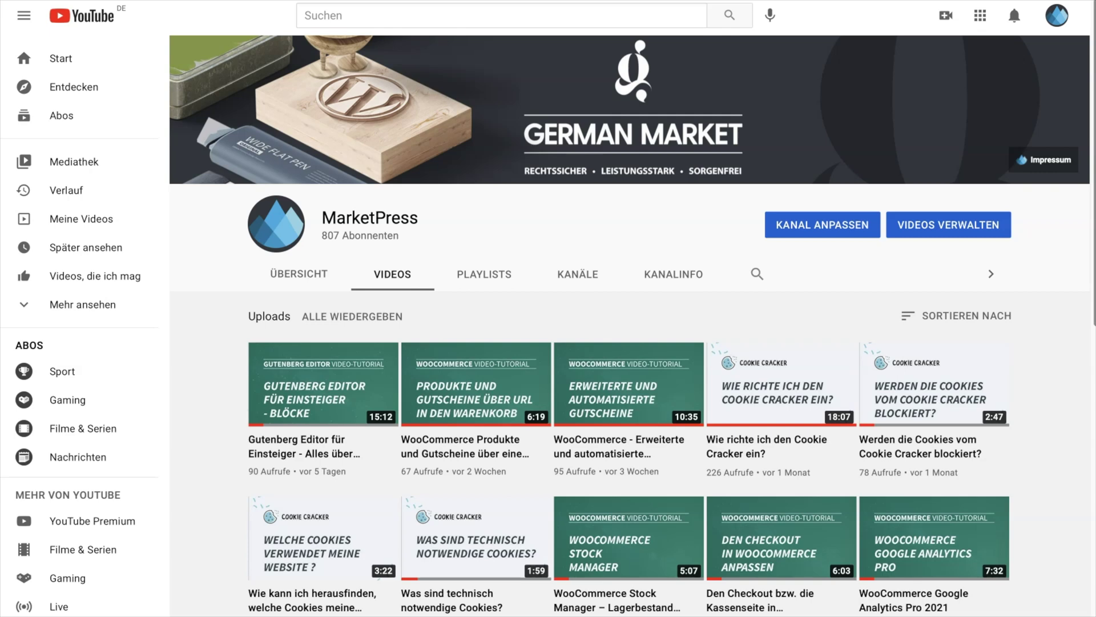
# Browse the uploaded video tutorials on the MarketPress YouTube channel
pyautogui.scroll(-4, 630, 326)
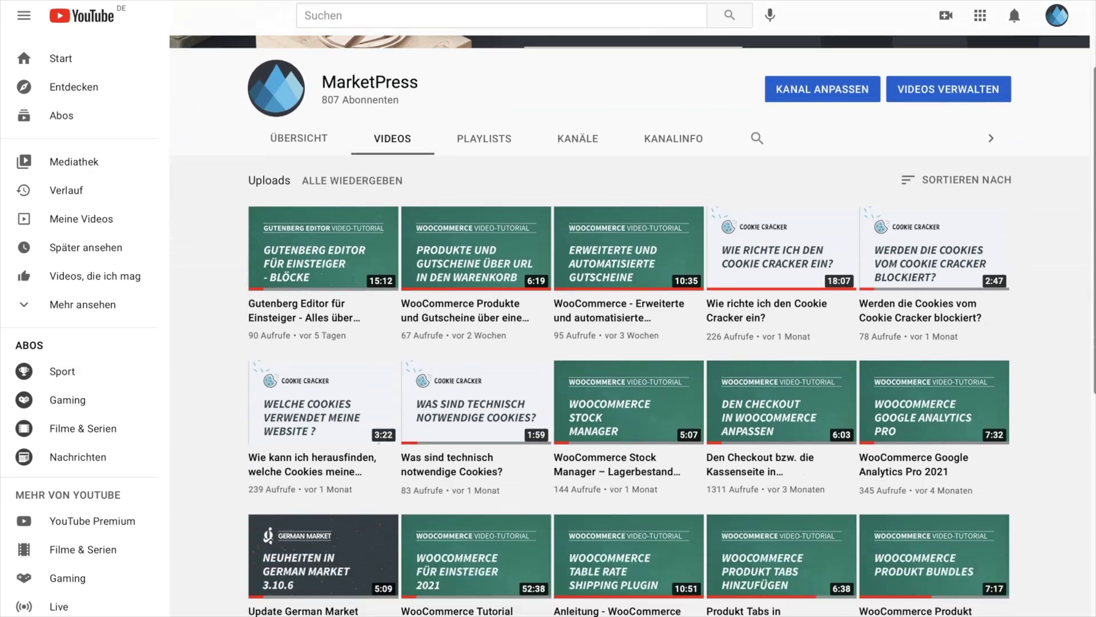
pyautogui.scroll(-3, 630, 326)
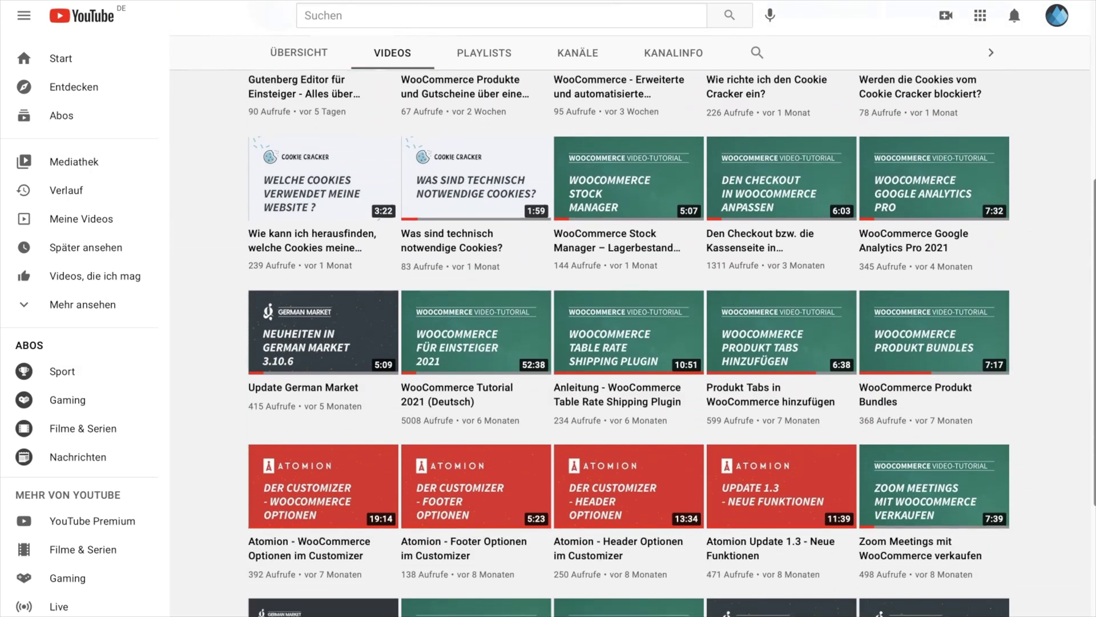
pyautogui.scroll(-1, 631, 325)
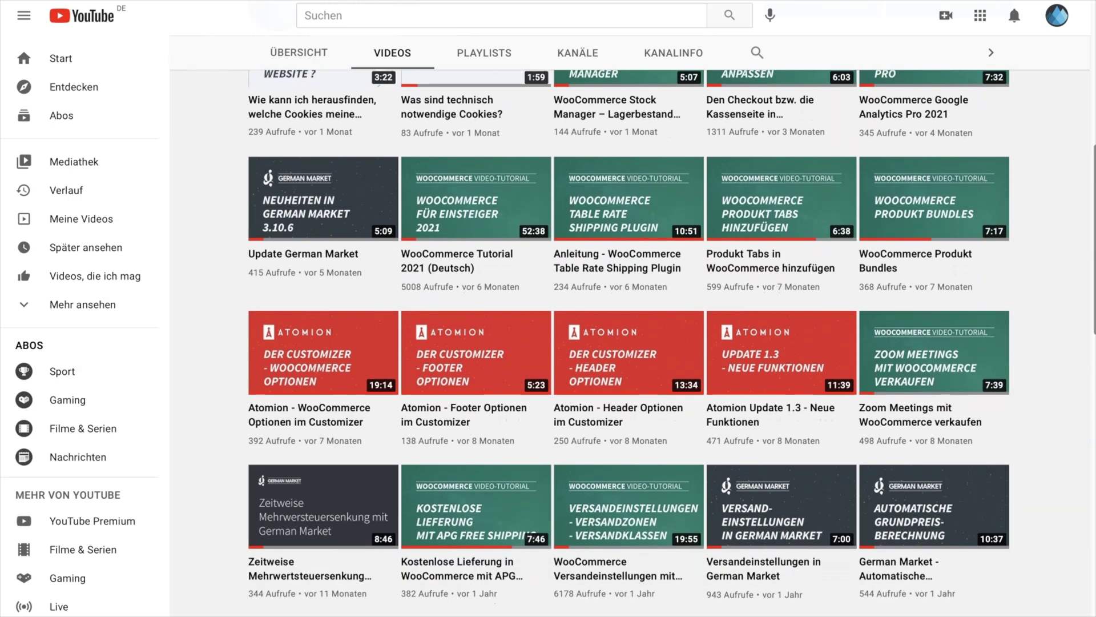
pyautogui.scroll(-3, 631, 326)
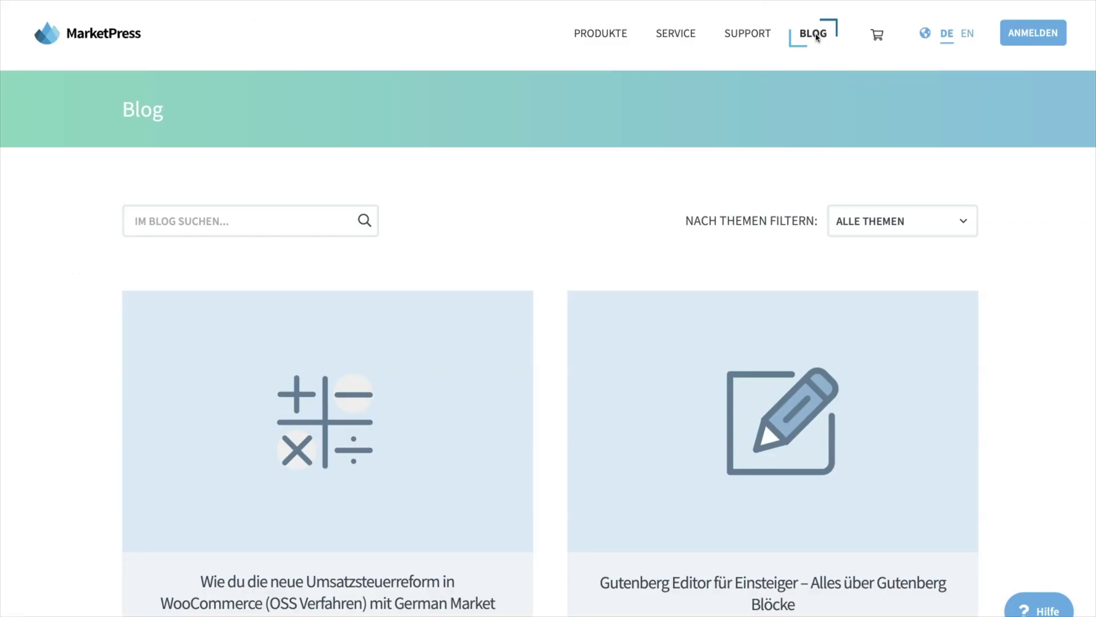
# Filter the MarketPress blog by the WooCommerce topic and look through the listed articles
pyautogui.click(864, 221)
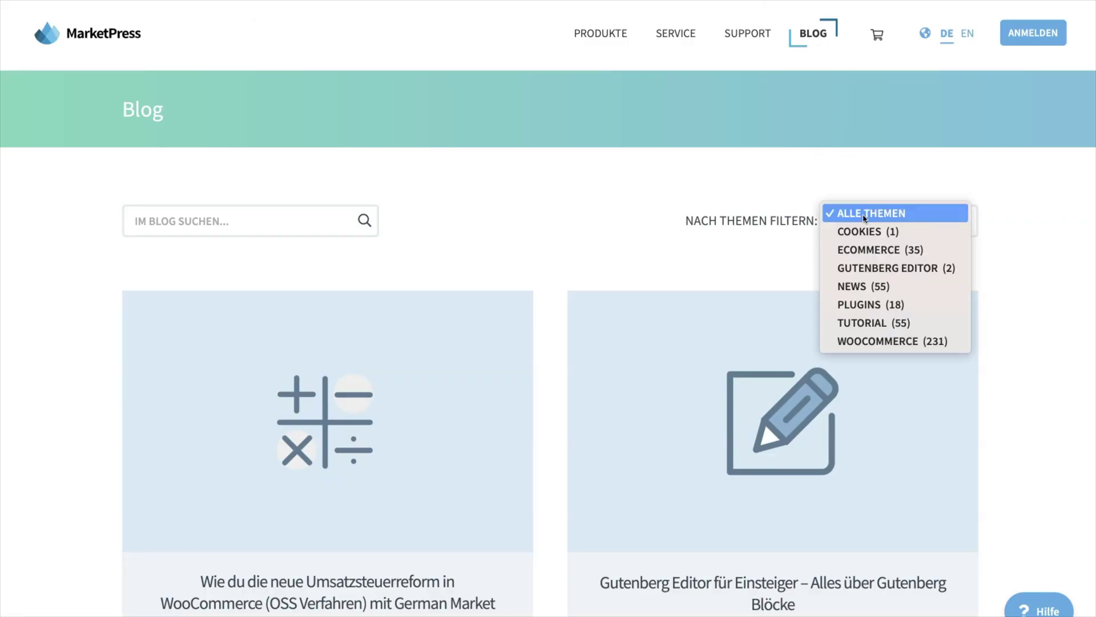
pyautogui.scroll(-5, 982, 316)
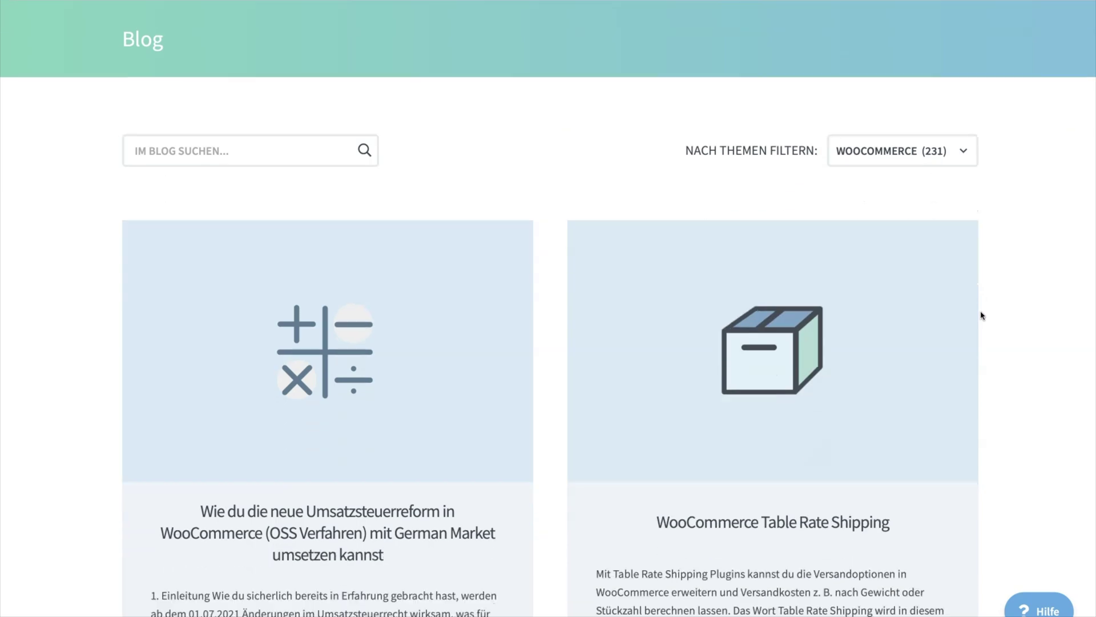
pyautogui.scroll(-6, 982, 316)
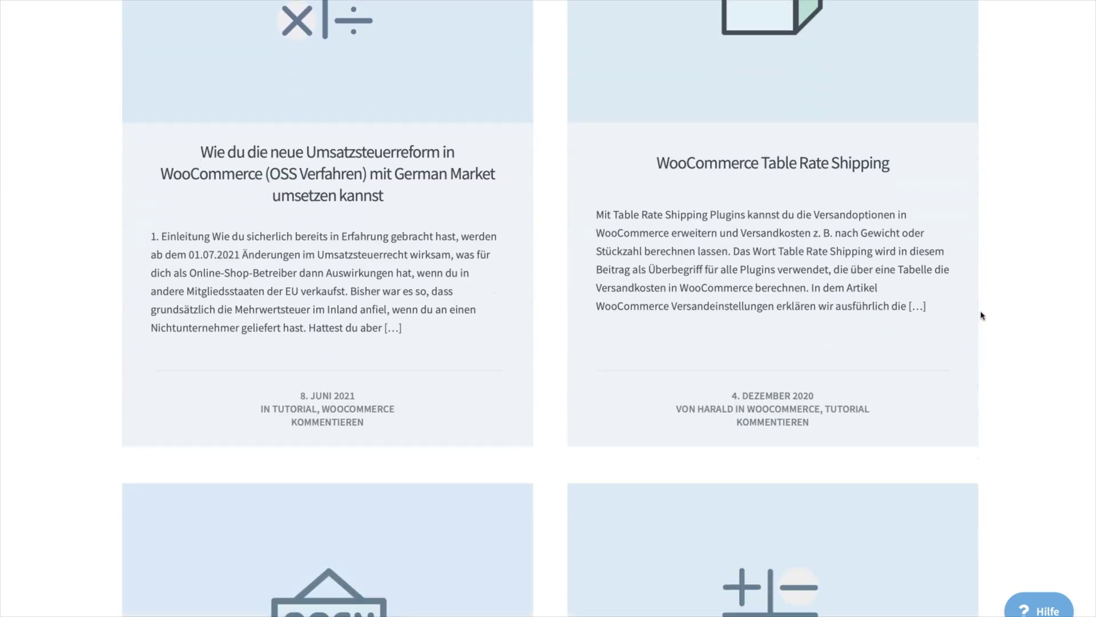
pyautogui.scroll(-4, 982, 315)
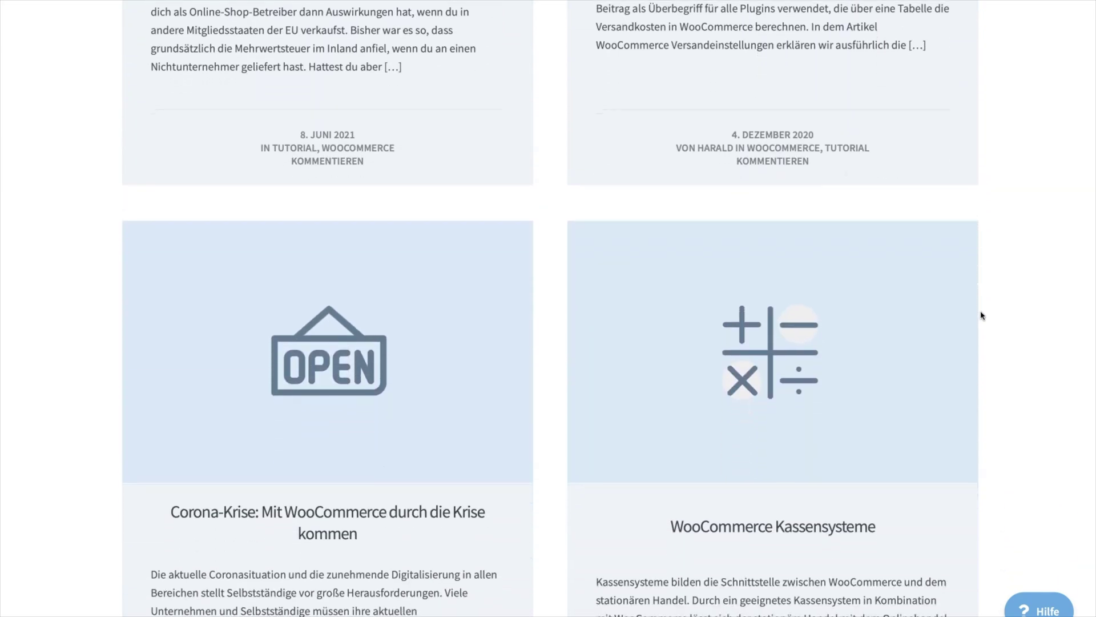